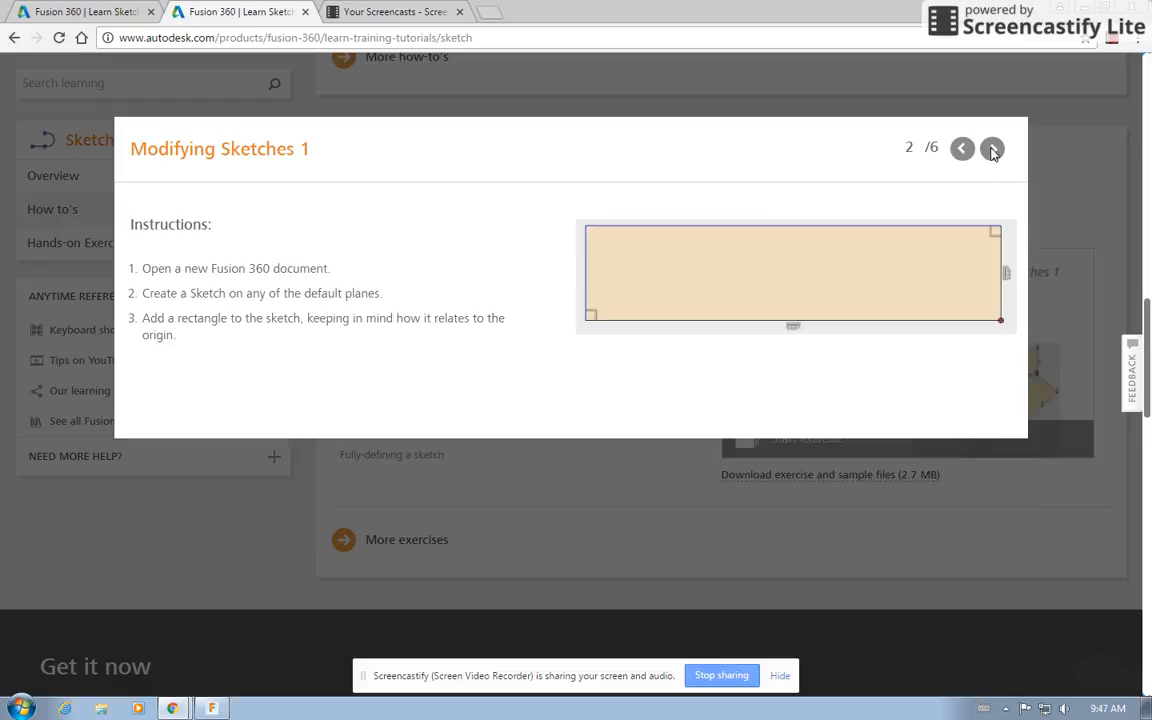
{"action": "left_click", "coordinate": [992, 148]}
{"action": "left_click", "coordinate": [992, 148]}
Page through the Modifying Sketches 1 exercise slides and switch to Fusion 360.
{"action": "left_click", "coordinate": [963, 148]}
{"action": "left_click", "coordinate": [963, 148]}
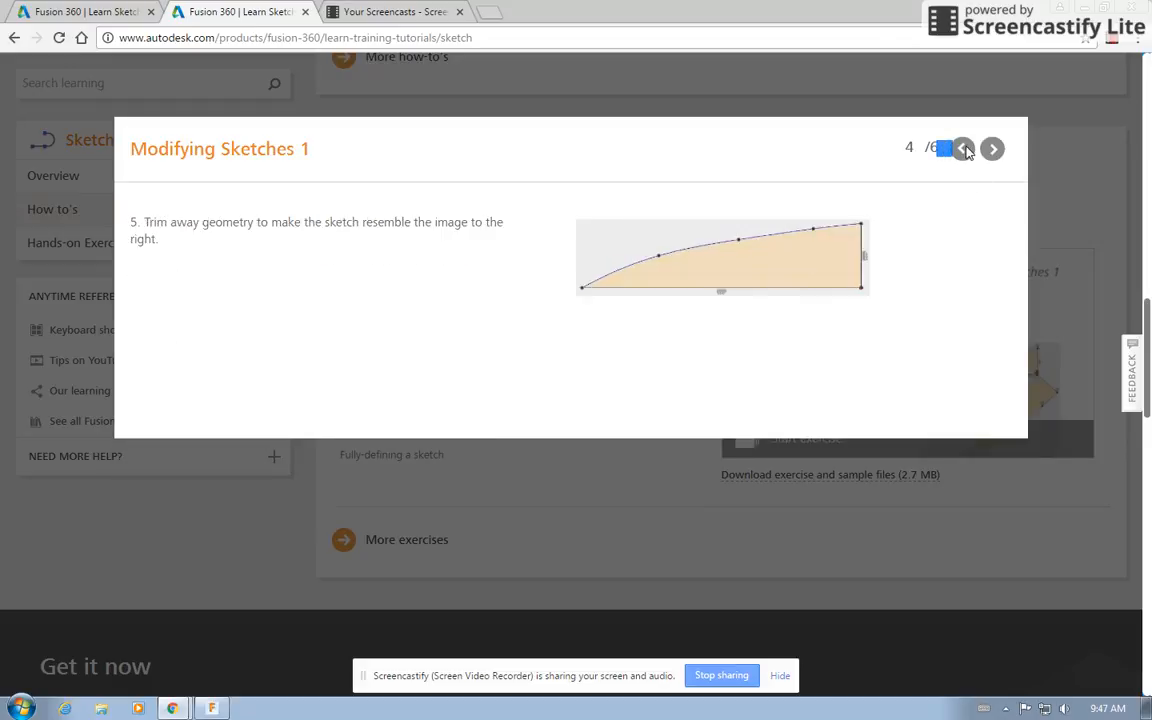
{"action": "left_click", "coordinate": [963, 148]}
{"action": "left_click", "coordinate": [963, 148]}
{"action": "left_click", "coordinate": [963, 148]}
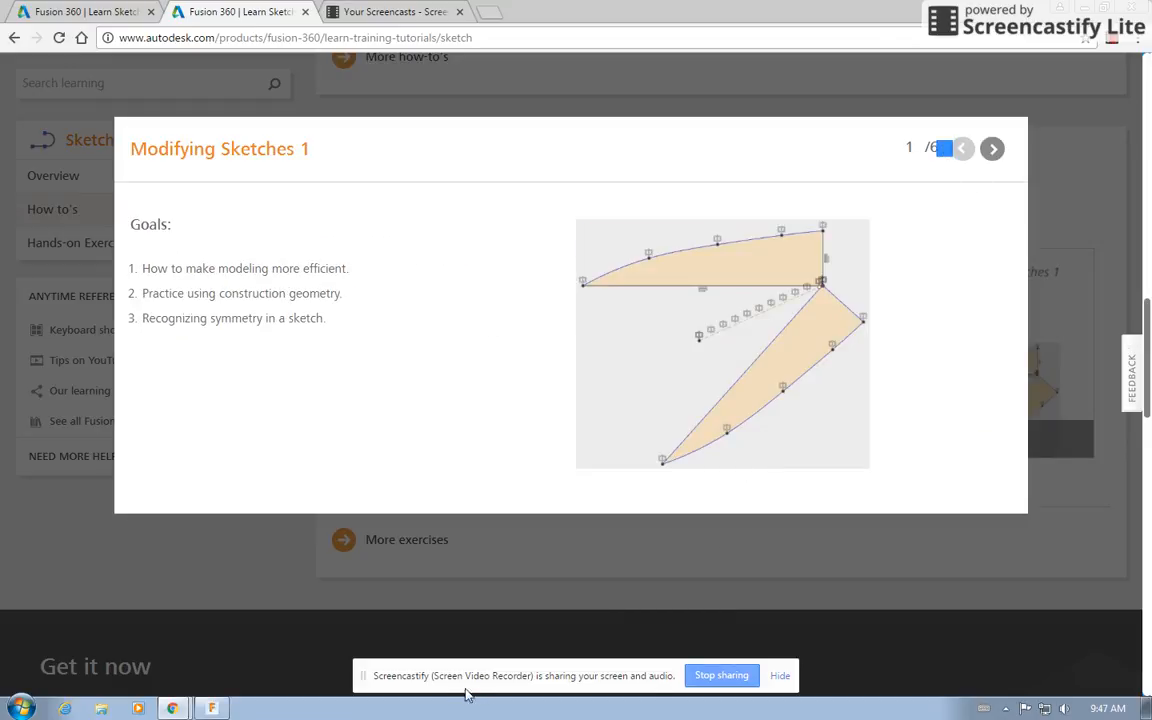
{"action": "left_click", "coordinate": [211, 708]}
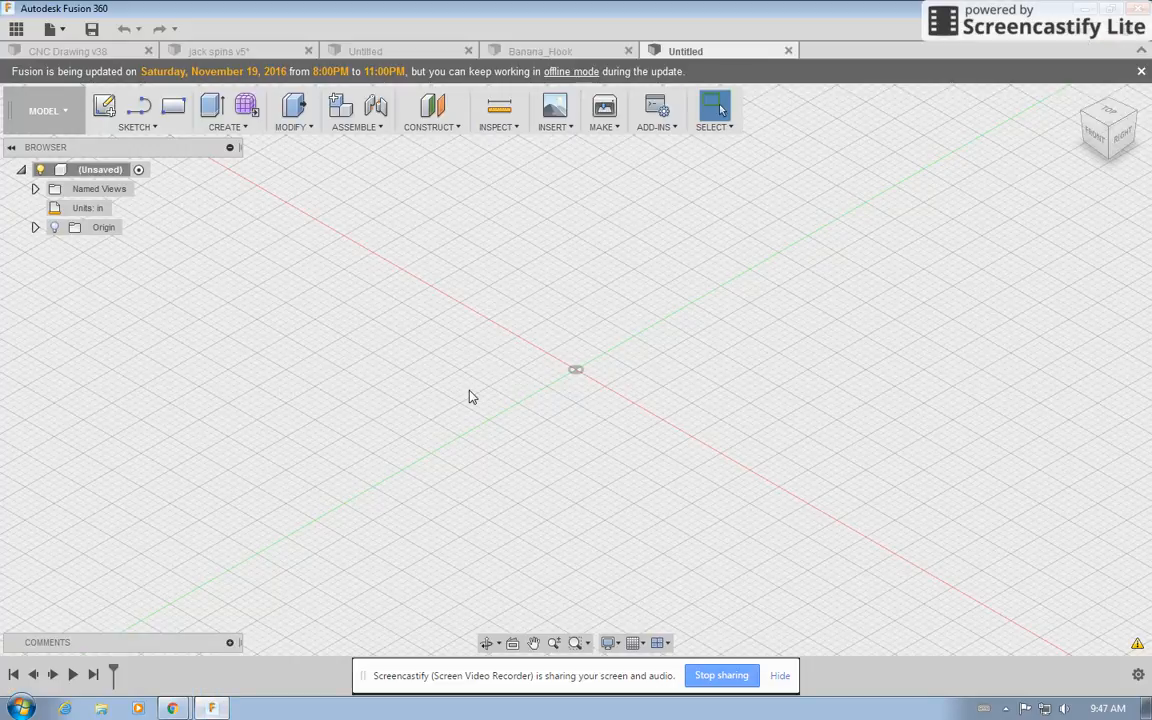
{"action": "right_click", "coordinate": [131, 166]}
{"action": "left_click", "coordinate": [145, 174]}
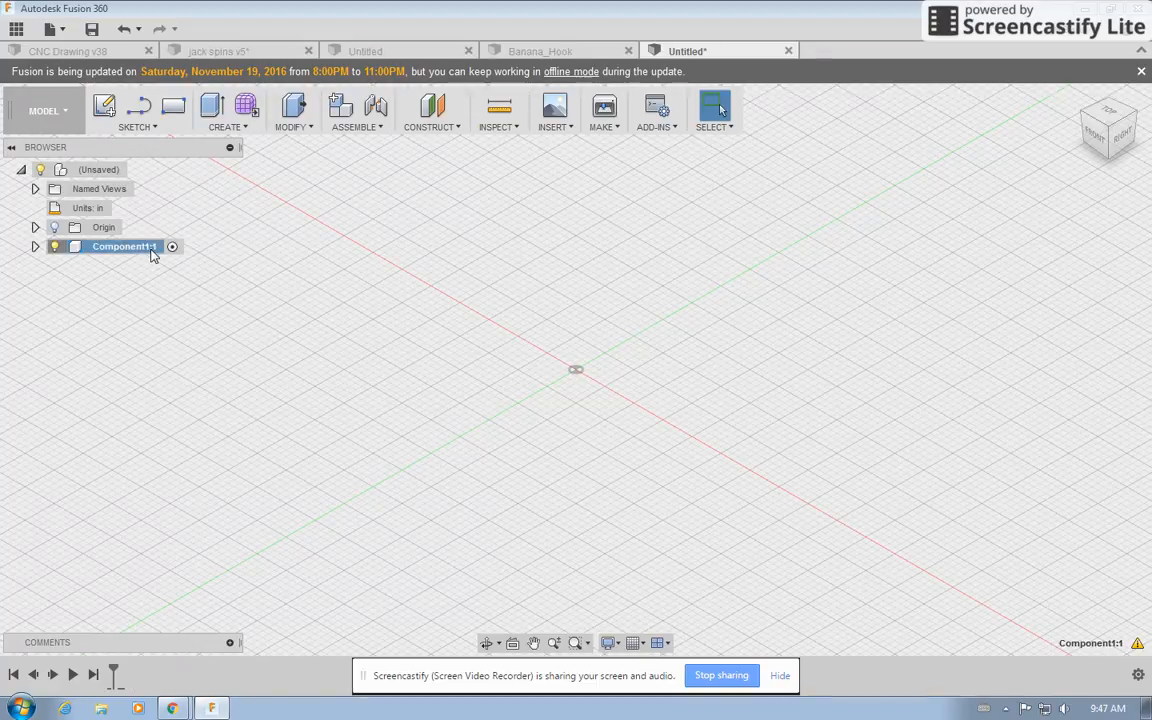
{"action": "double_click", "coordinate": [151, 247]}
{"action": "key", "text": "Escape"}
{"action": "key", "text": "Delete"}
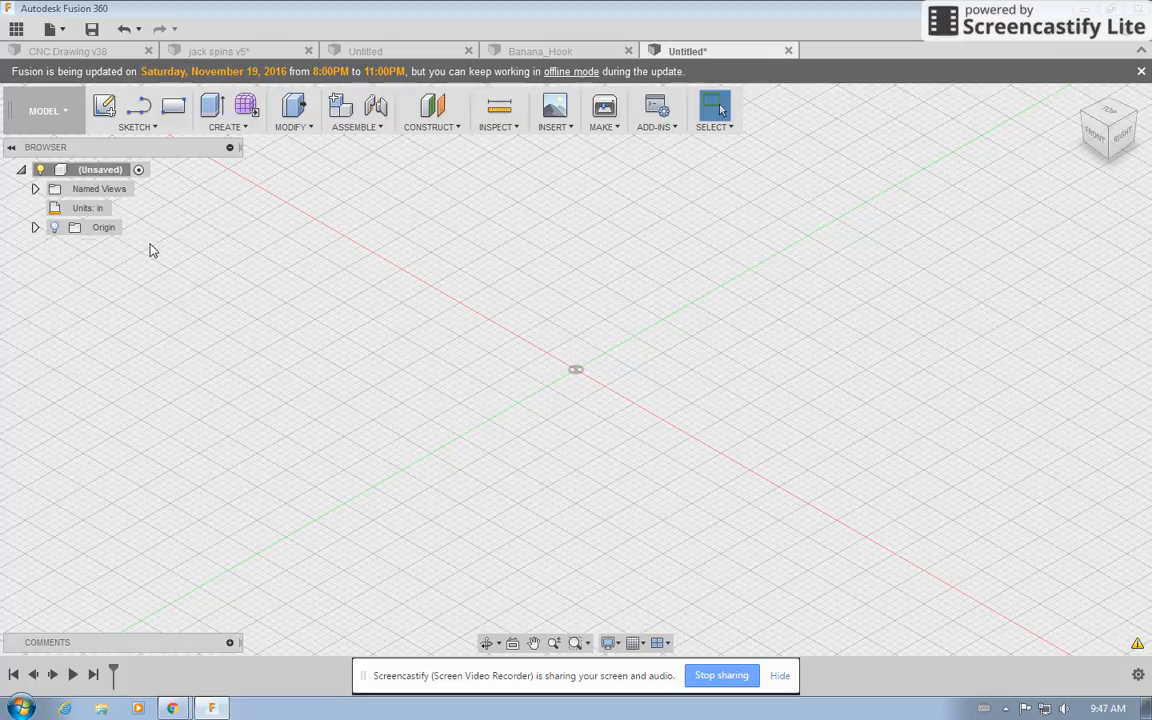
{"action": "right_click", "coordinate": [122, 170]}
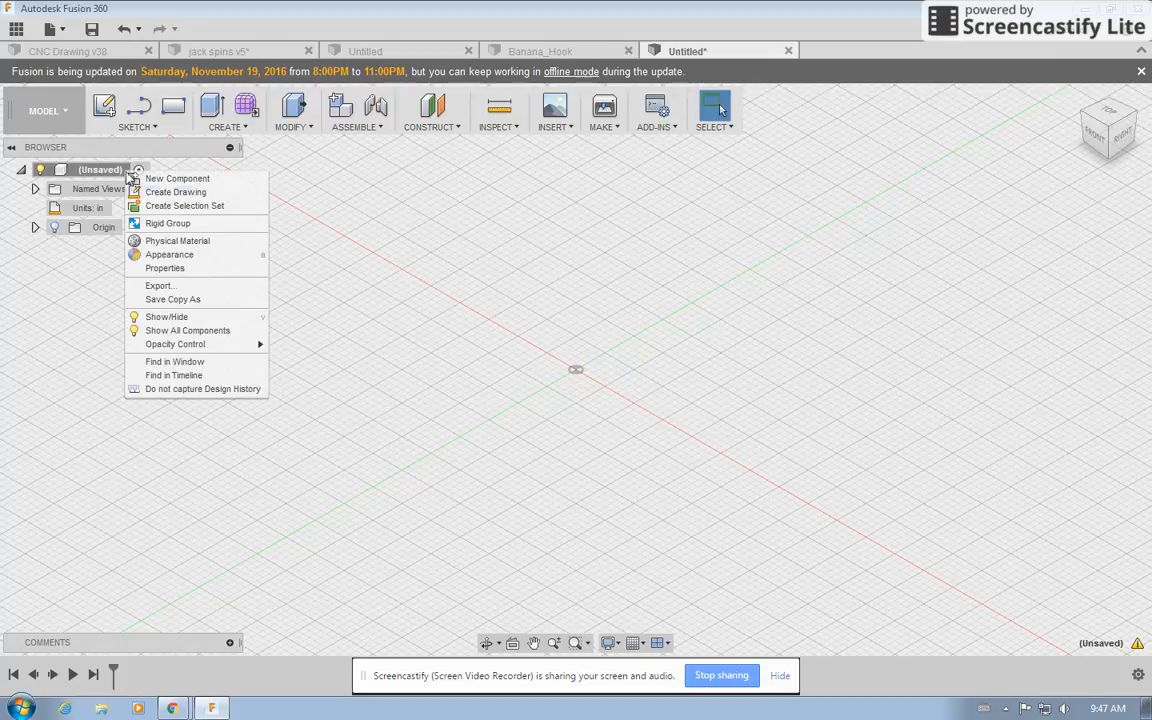
{"action": "left_click", "coordinate": [169, 180]}
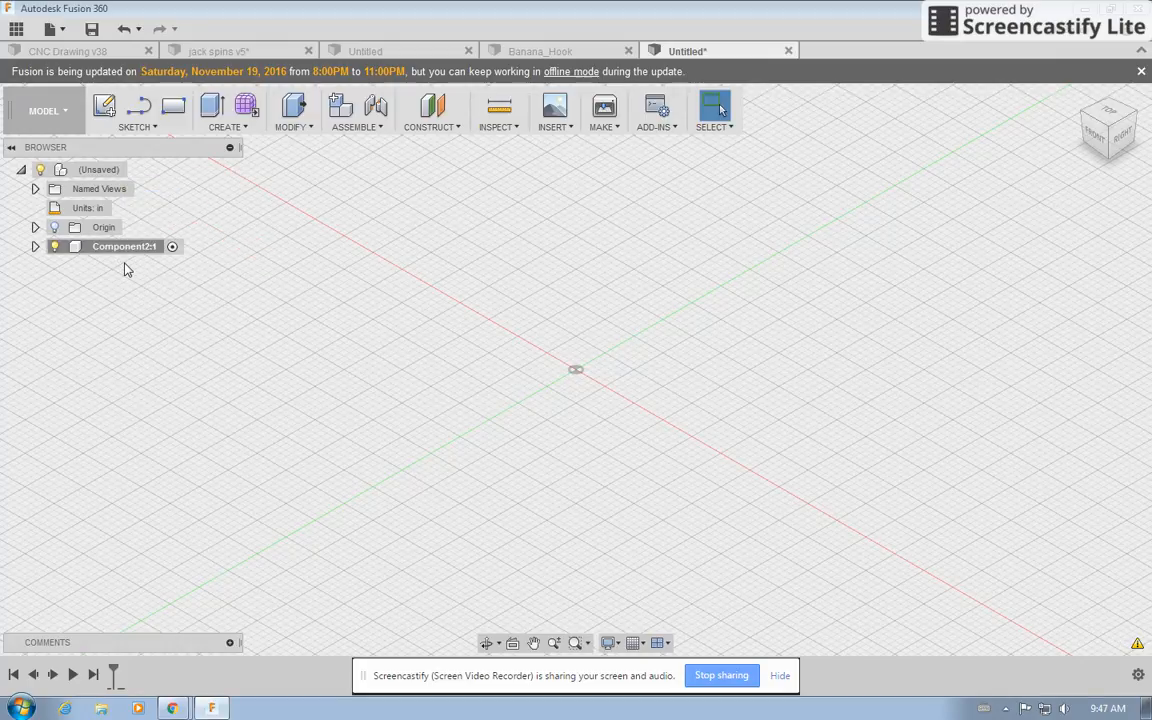
{"action": "left_click", "coordinate": [128, 250]}
{"action": "double_click", "coordinate": [136, 248]}
{"action": "key", "text": "Escape"}
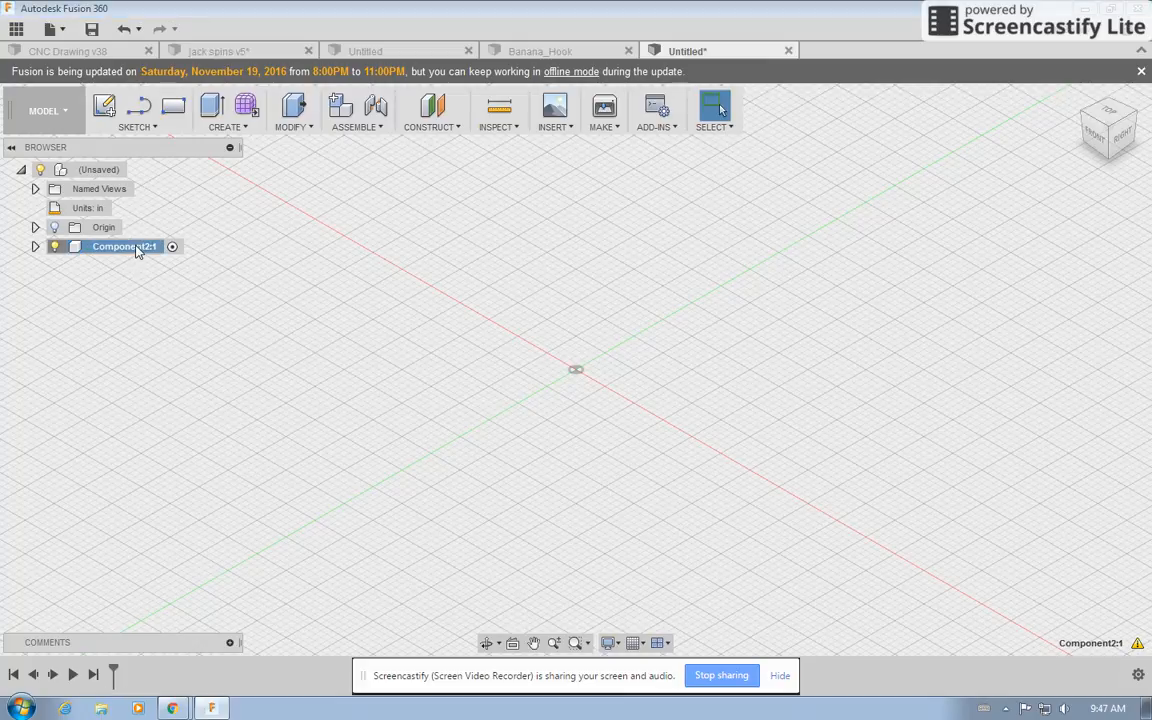
{"action": "key", "text": "Delete"}
{"action": "left_click", "coordinate": [176, 106]}
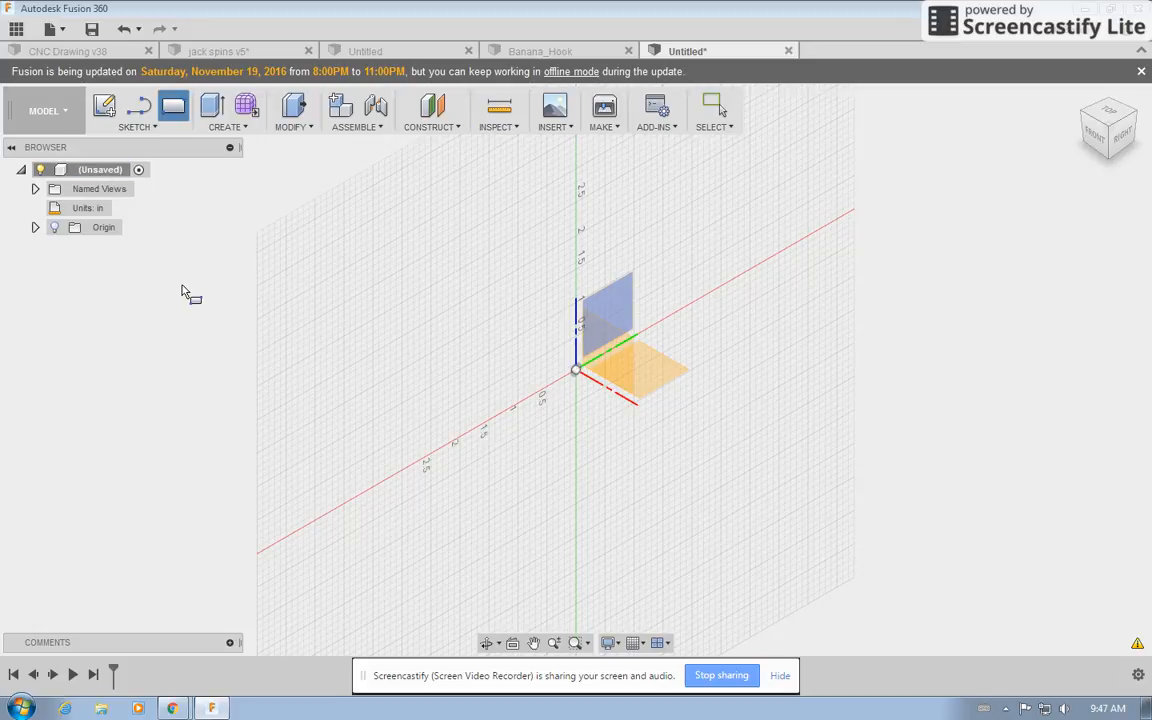
{"action": "key", "text": "Escape"}
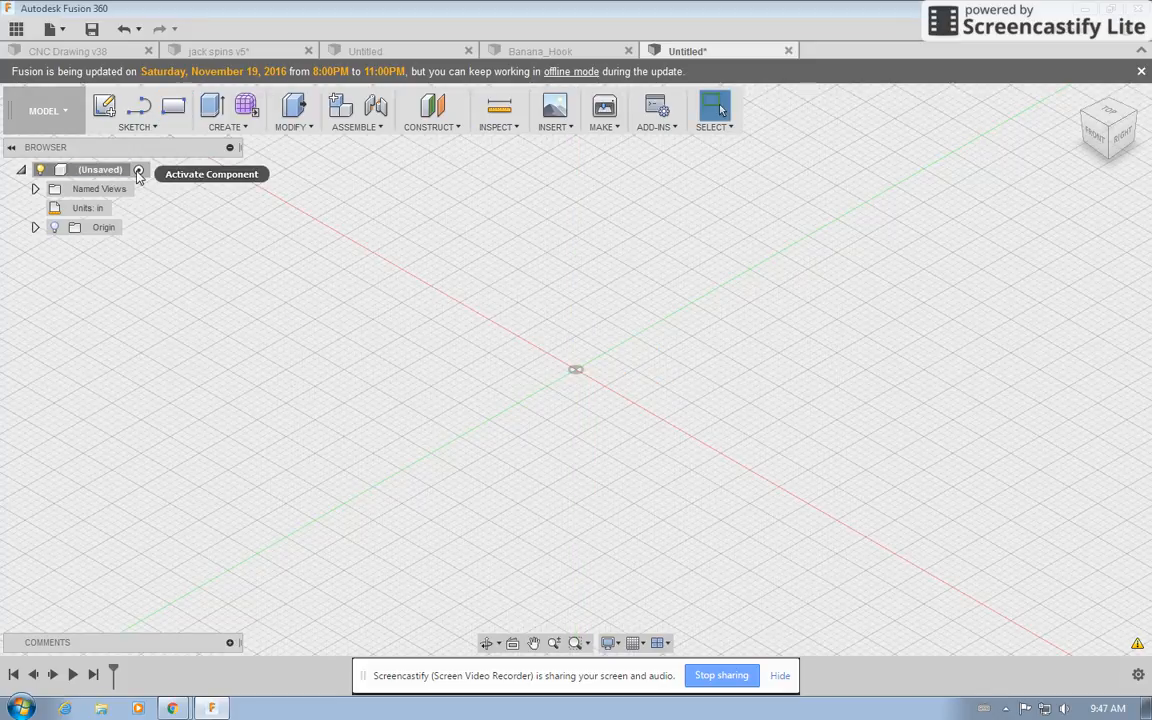
Add a new component to the root of the design.
{"action": "right_click", "coordinate": [138, 174]}
{"action": "left_click", "coordinate": [147, 175]}
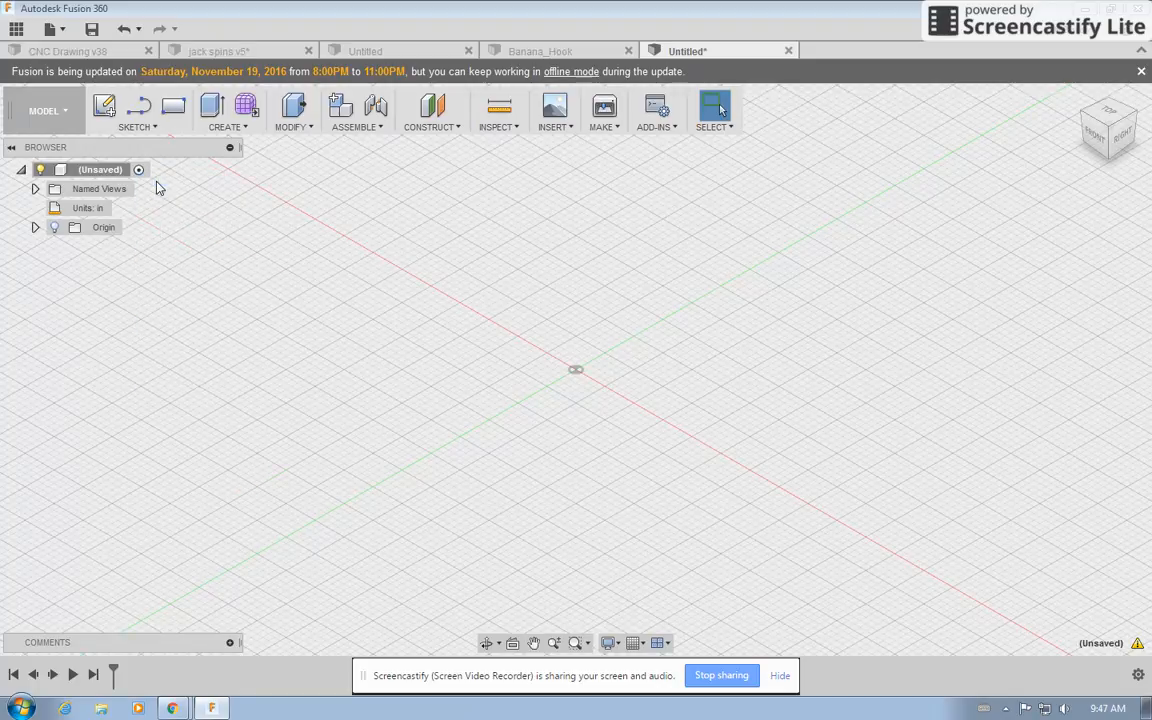
{"action": "left_click", "coordinate": [114, 250]}
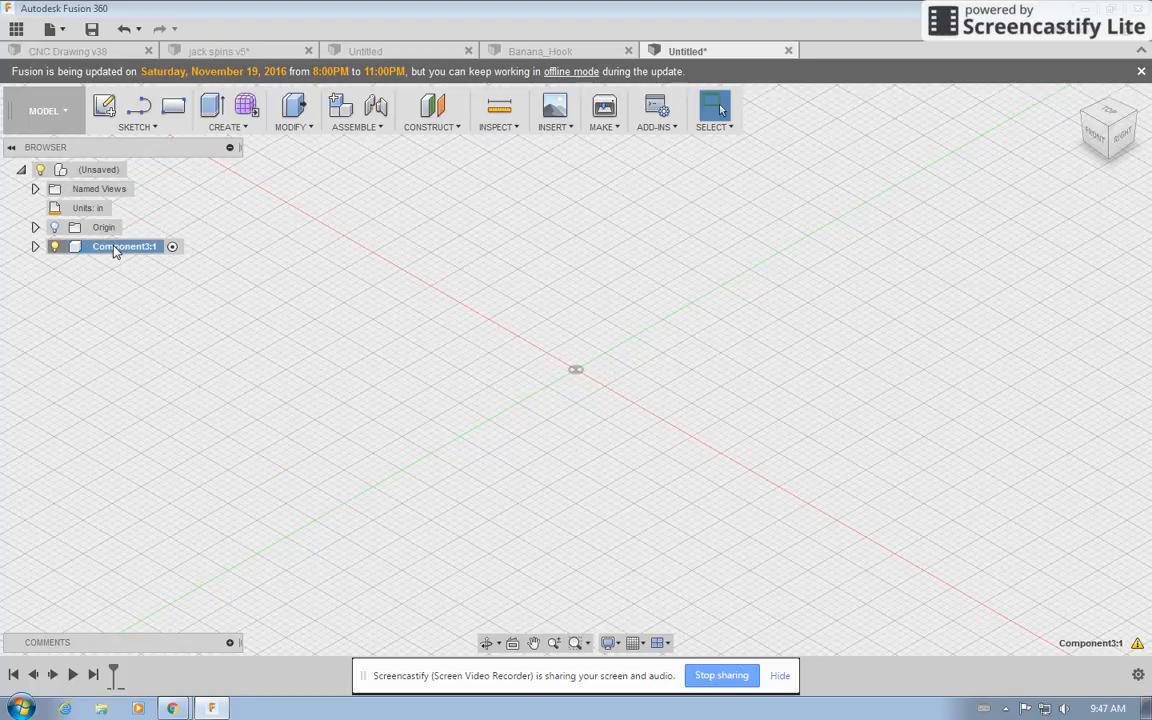
Rename the new component modfiy sketch lesson 3.
{"action": "double_click", "coordinate": [114, 250]}
{"action": "left_click_drag", "start_coordinate": [150, 248], "coordinate": [97, 252]}
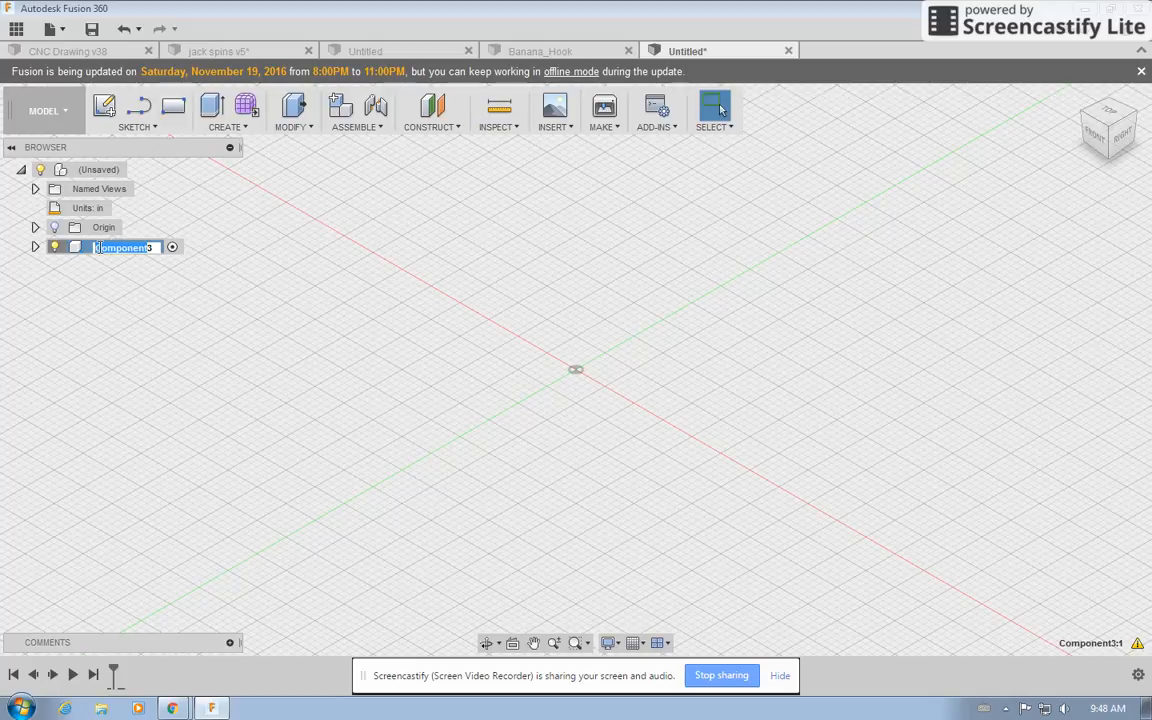
{"action": "key", "text": "BackSpace"}
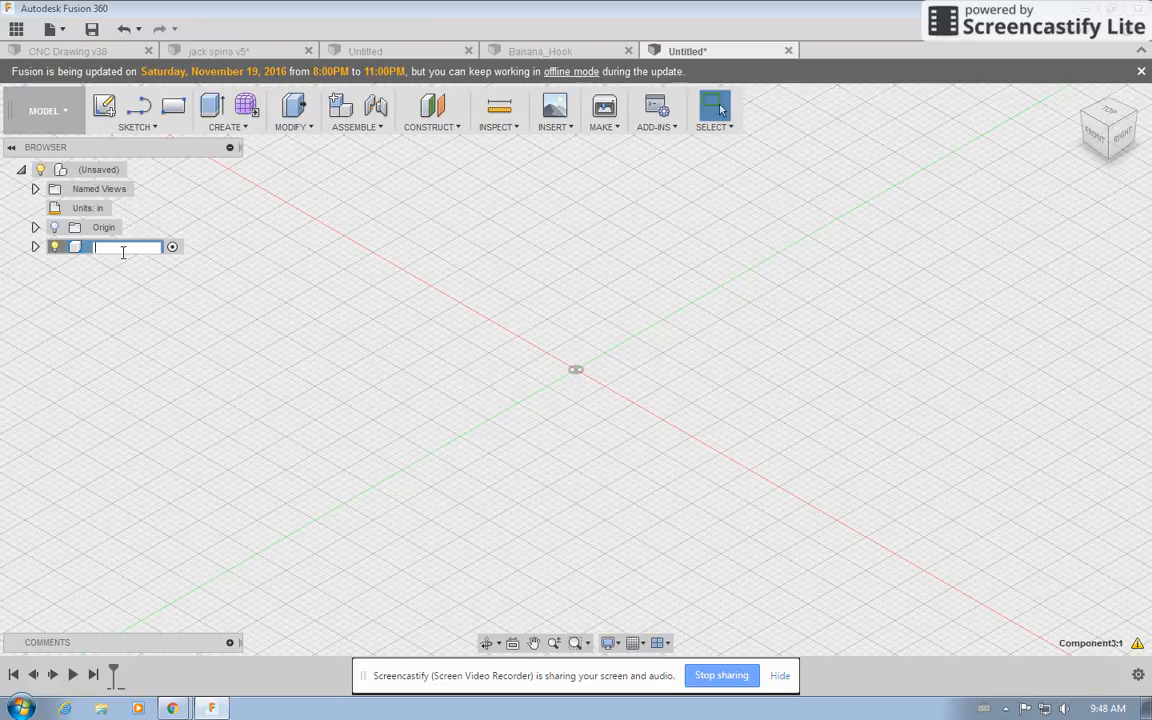
{"action": "type", "text": "modifier sketch lesson "}
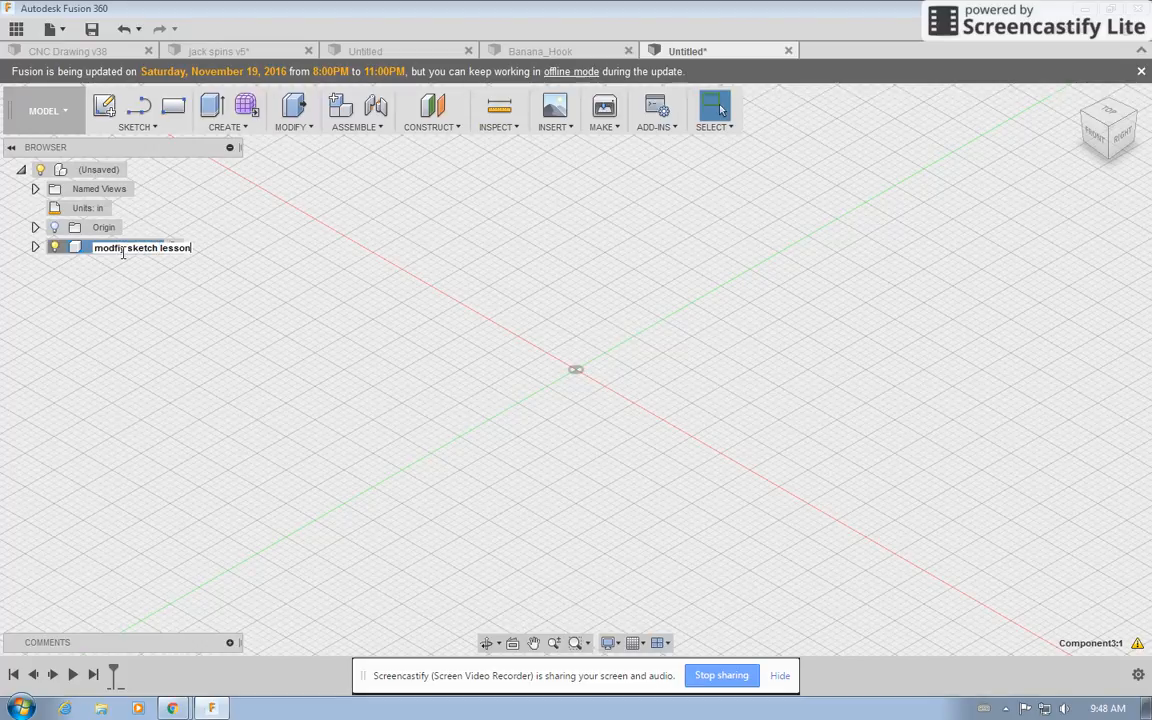
{"action": "type", "text": "3"}
{"action": "key", "text": "Return"}
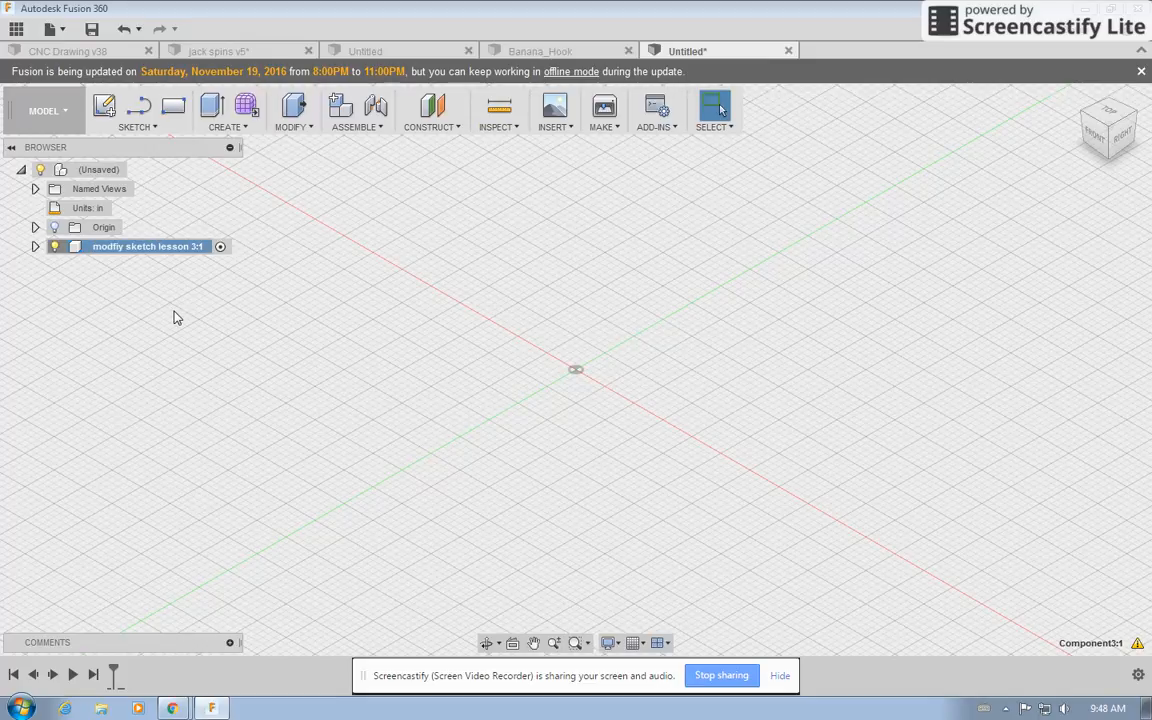
Create a sketch on the horizontal origin plane, viewed from the top.
{"action": "left_click", "coordinate": [146, 126]}
{"action": "left_click", "coordinate": [140, 143]}
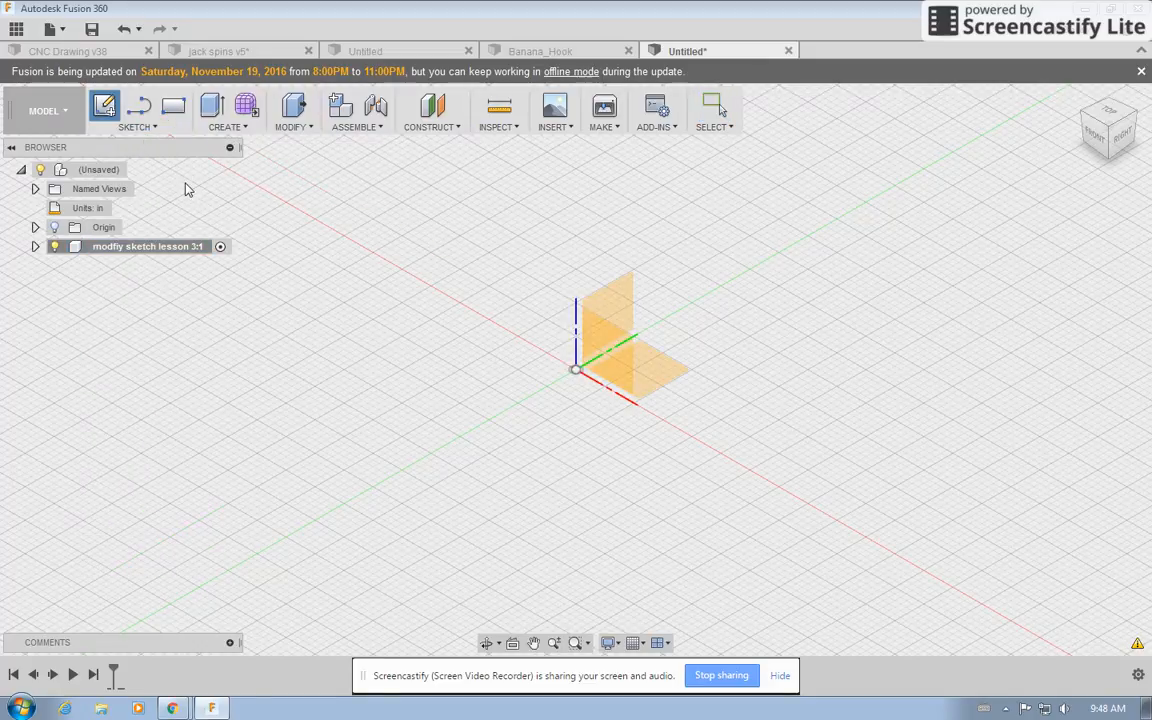
{"action": "left_click", "coordinate": [1112, 114]}
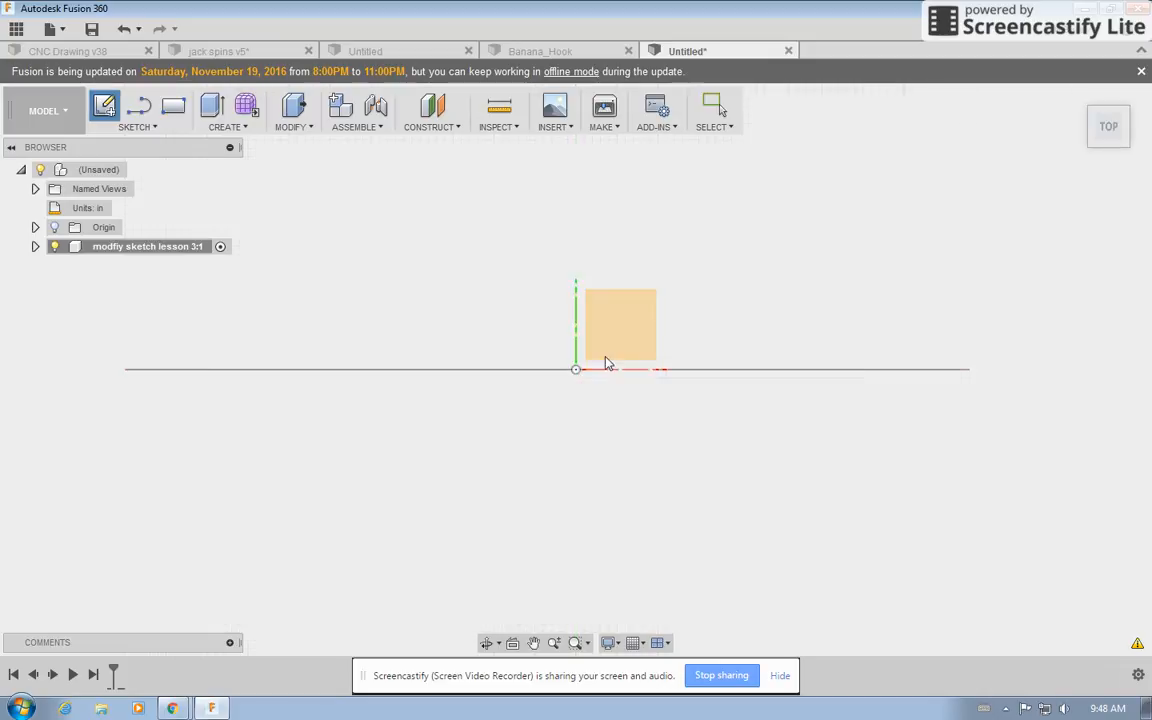
{"action": "left_click", "coordinate": [615, 334]}
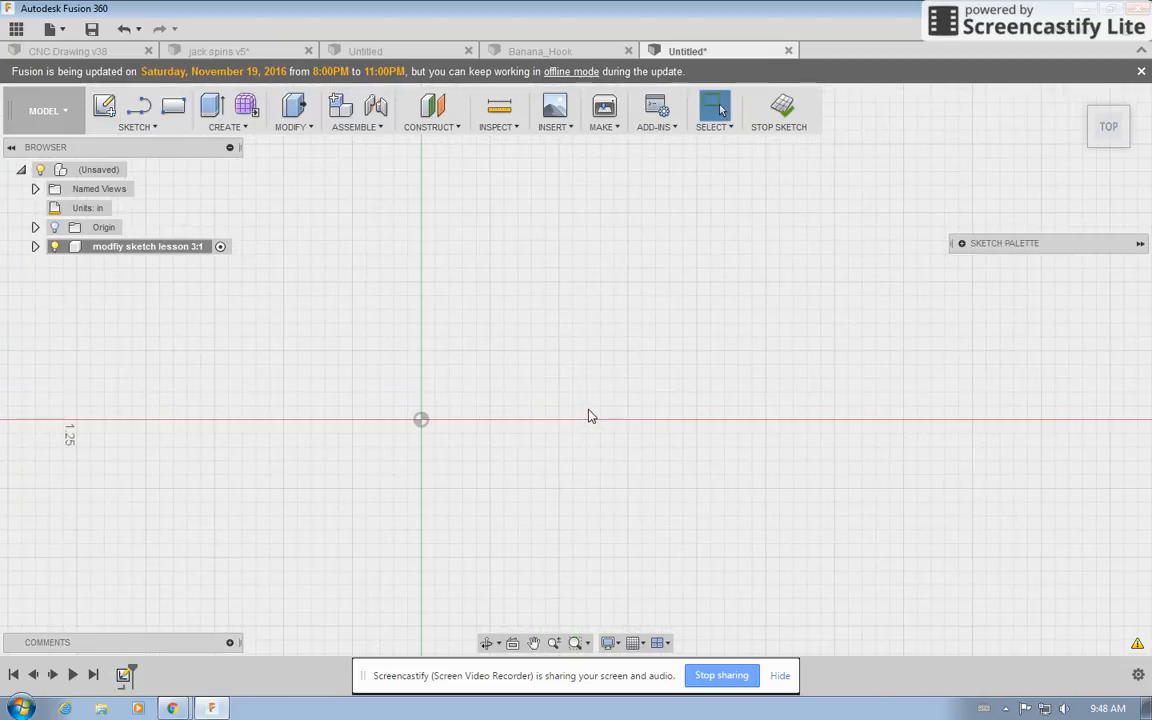
Draw a two-point rectangle from the origin, about 1.62 in wide and 0.35 in tall.
{"action": "left_click", "coordinate": [174, 110]}
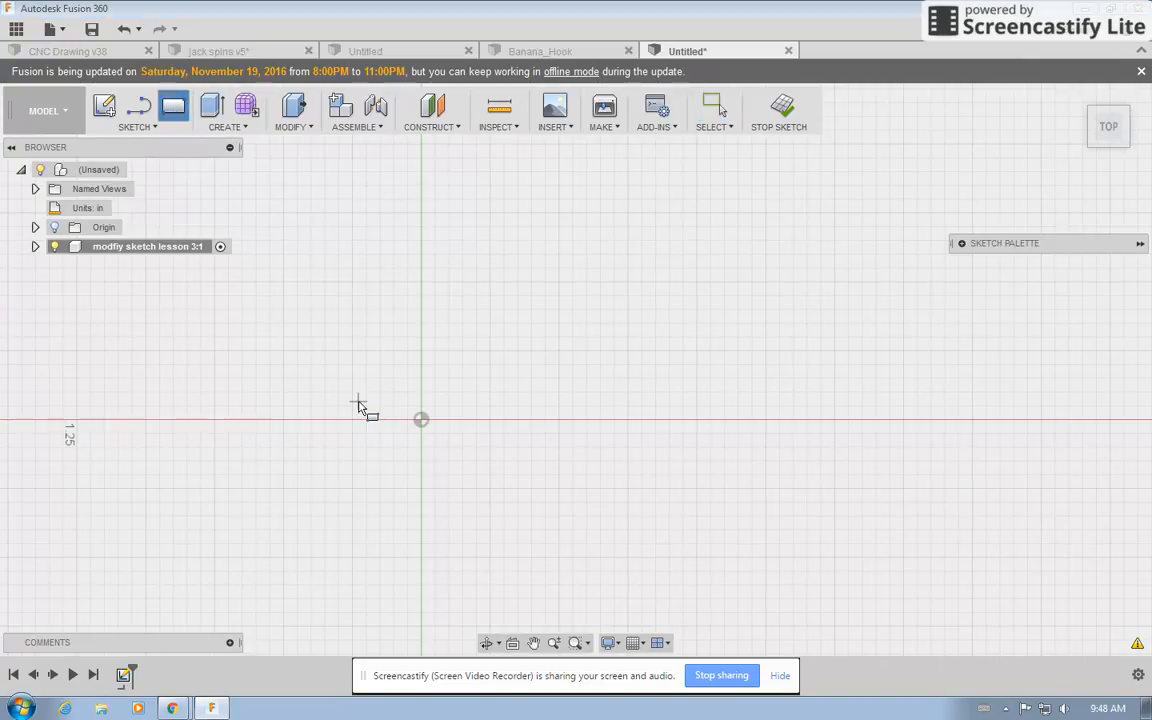
{"action": "left_click", "coordinate": [421, 419]}
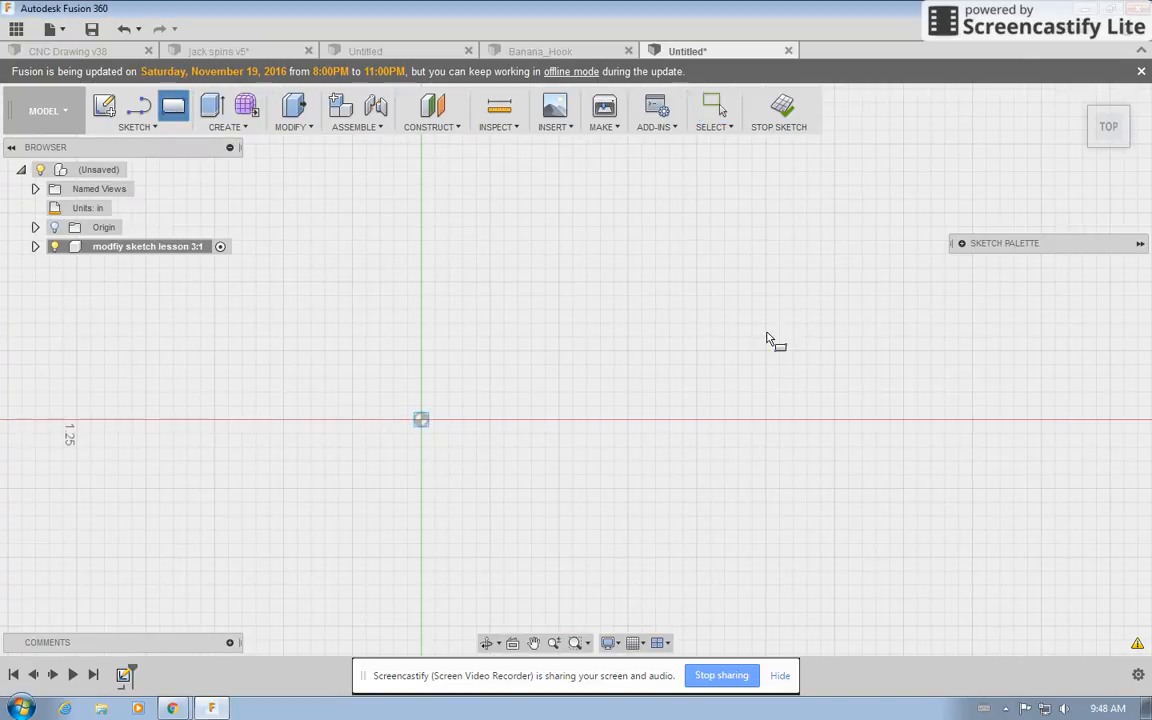
{"action": "left_click", "coordinate": [864, 325]}
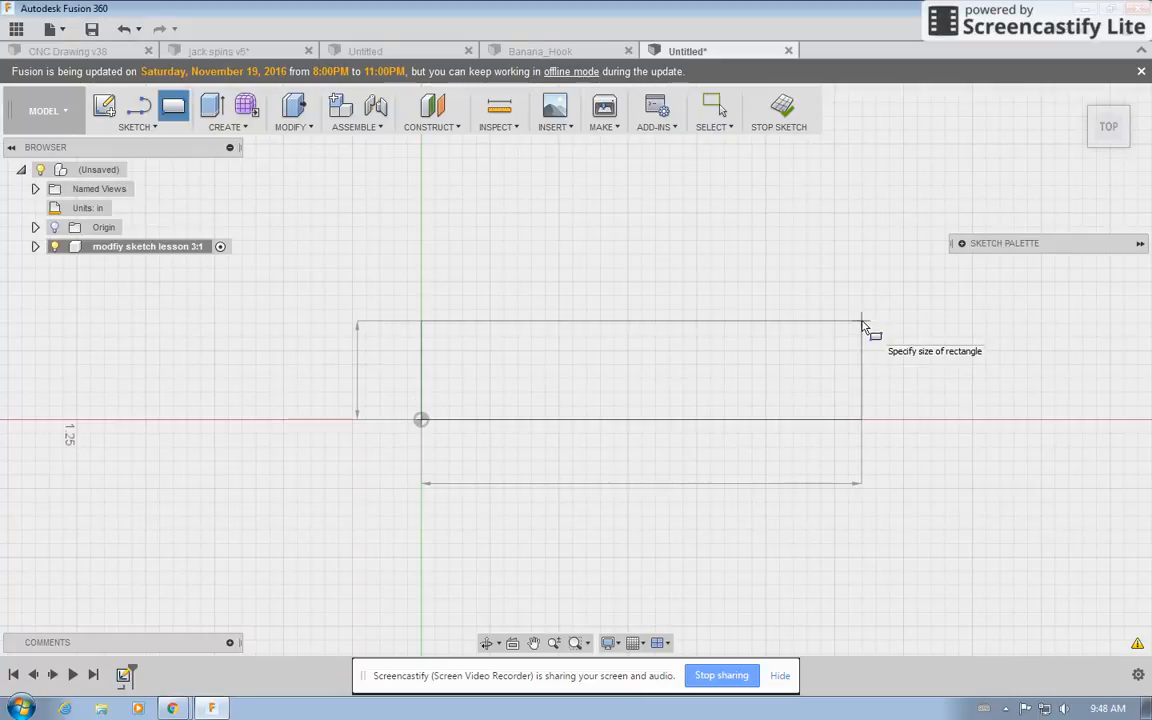
Dimension the rectangle's top edge as 2 in.
{"action": "key", "text": "d"}
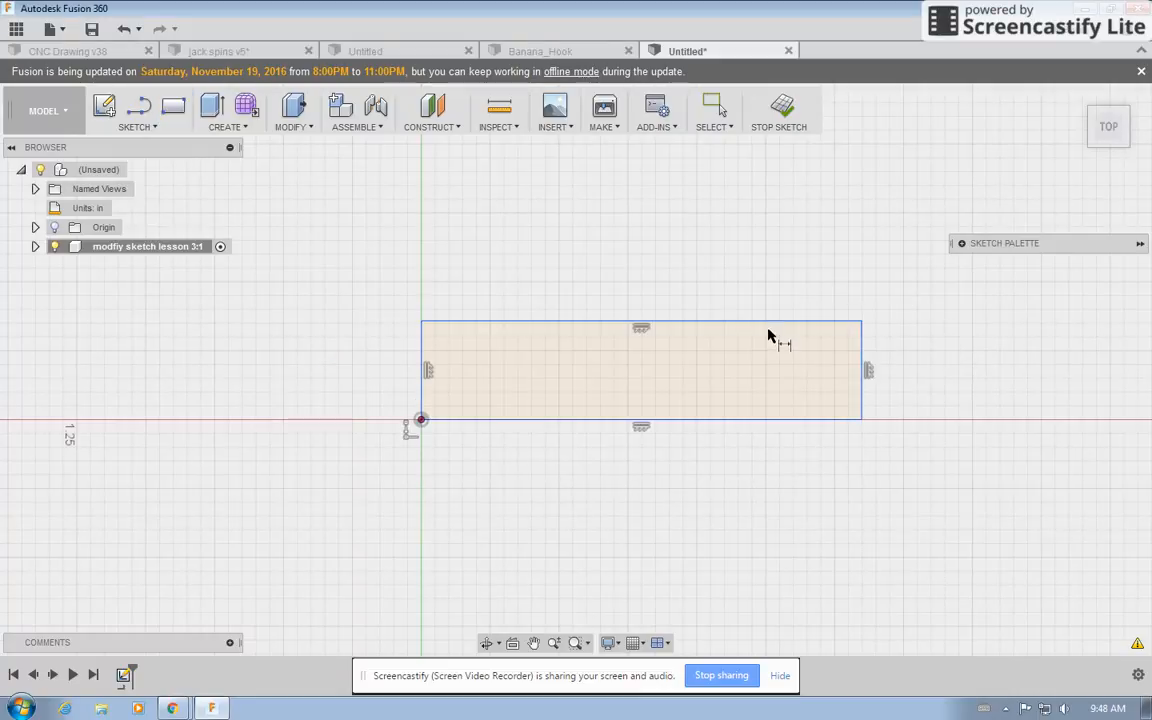
{"action": "left_click", "coordinate": [771, 321]}
{"action": "left_click", "coordinate": [766, 278]}
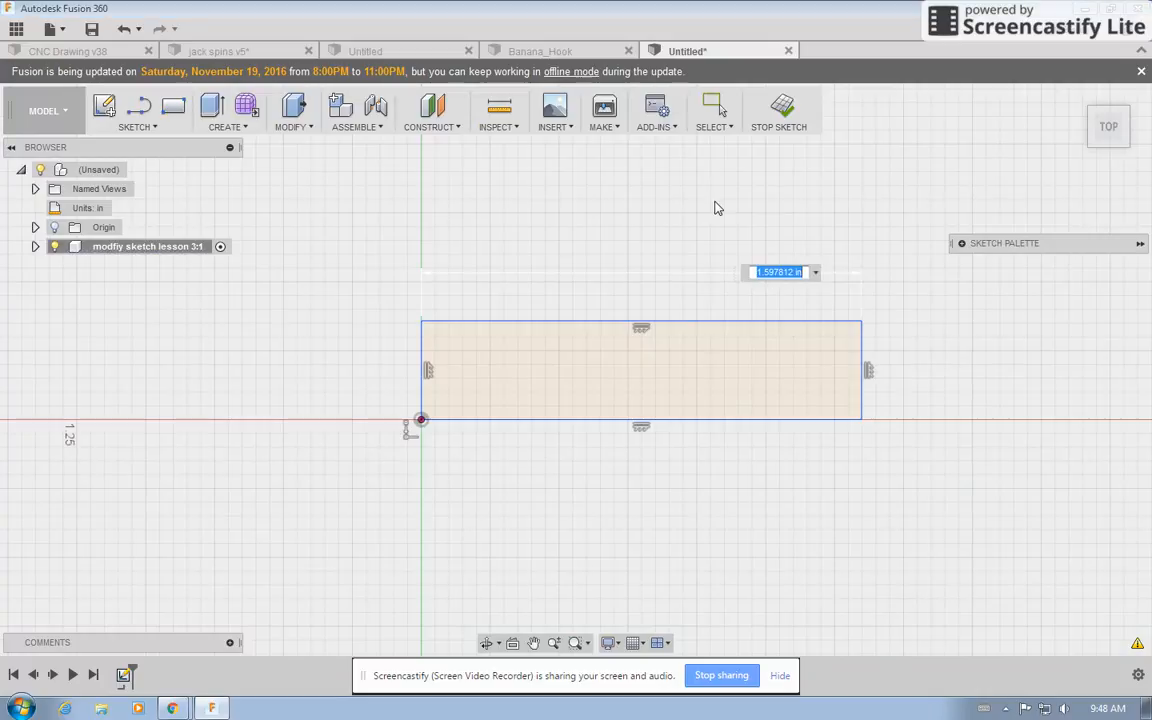
{"action": "type", "text": "2"}
{"action": "key", "text": "Return"}
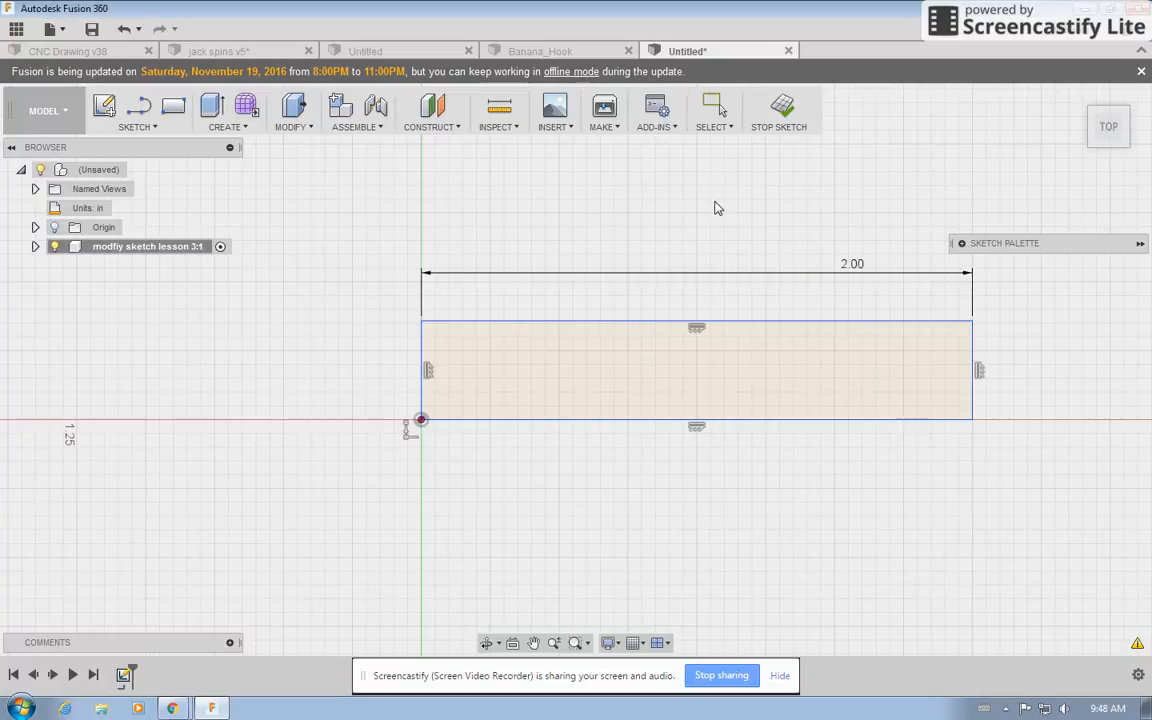
Dimension the rectangle's left edge as 0.3 in.
{"action": "left_click", "coordinate": [421, 366]}
{"action": "left_click", "coordinate": [388, 360]}
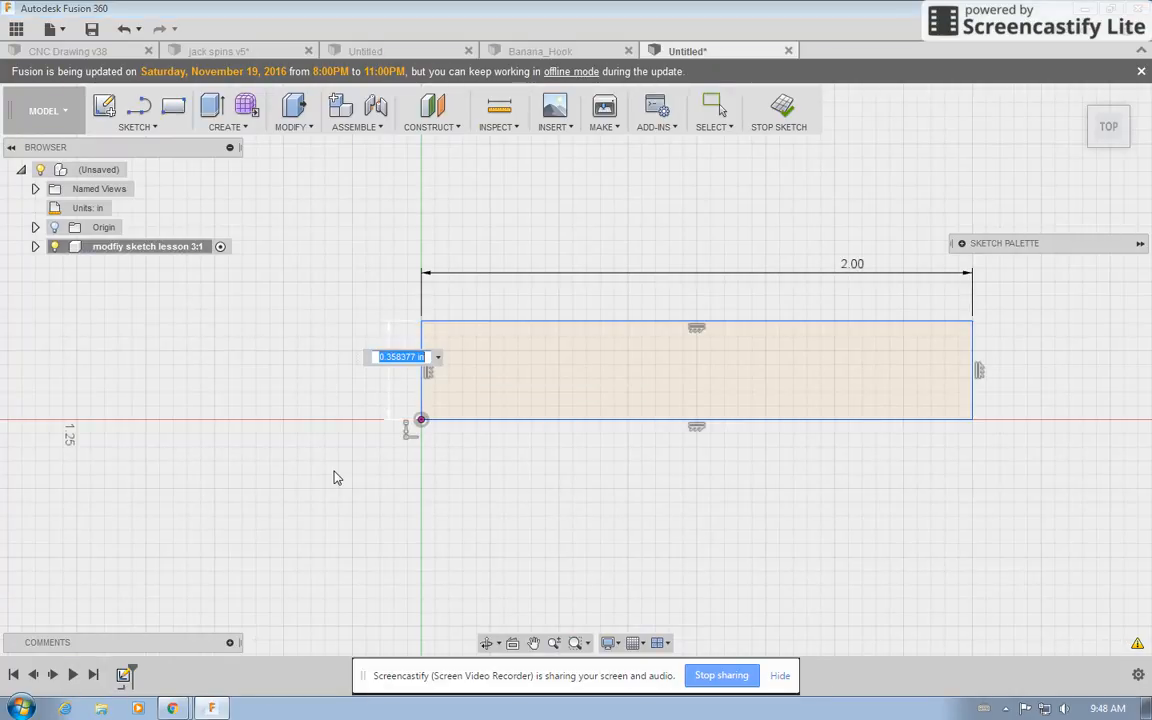
{"action": "type", "text": "0.3"}
{"action": "key", "text": "Return"}
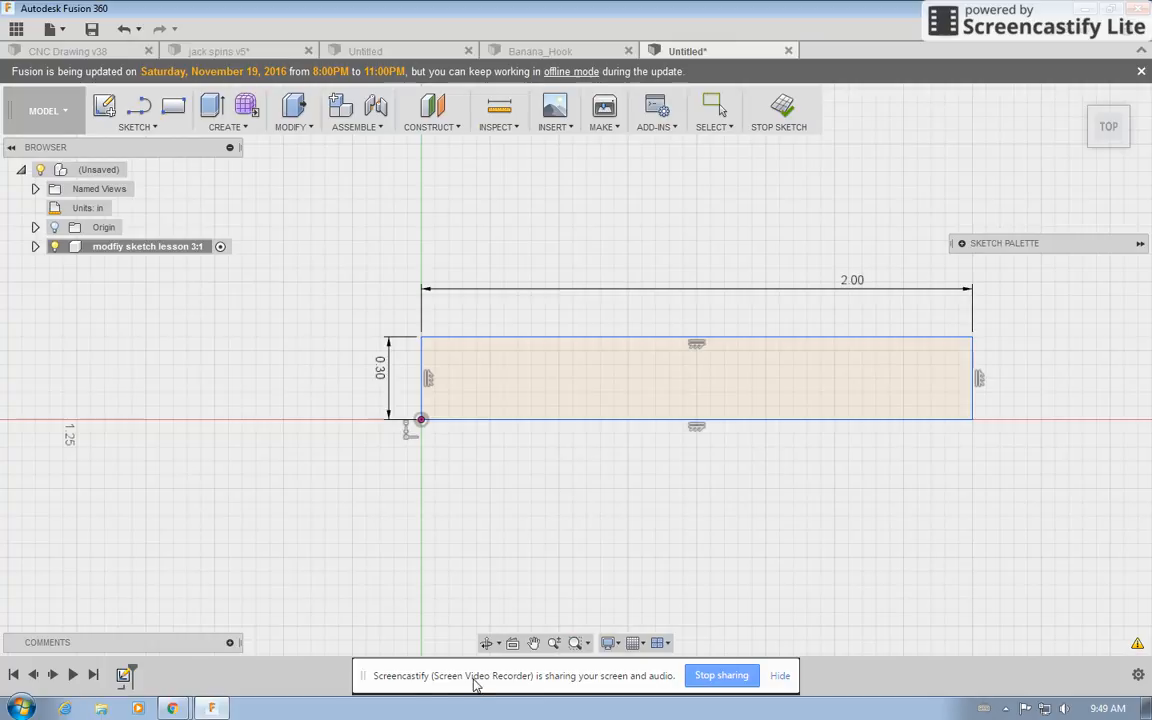
Read the next tutorial slides about the spline in the browser and return to Fusion 360.
{"action": "left_click", "coordinate": [173, 710]}
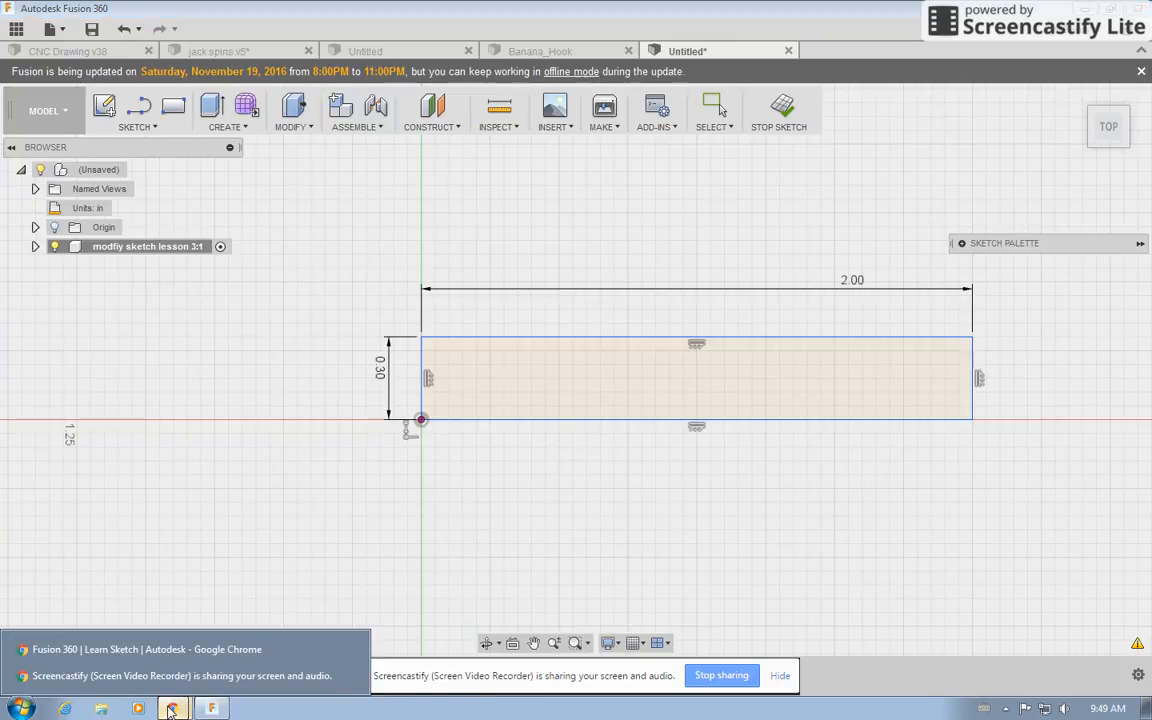
{"action": "left_click", "coordinate": [176, 660]}
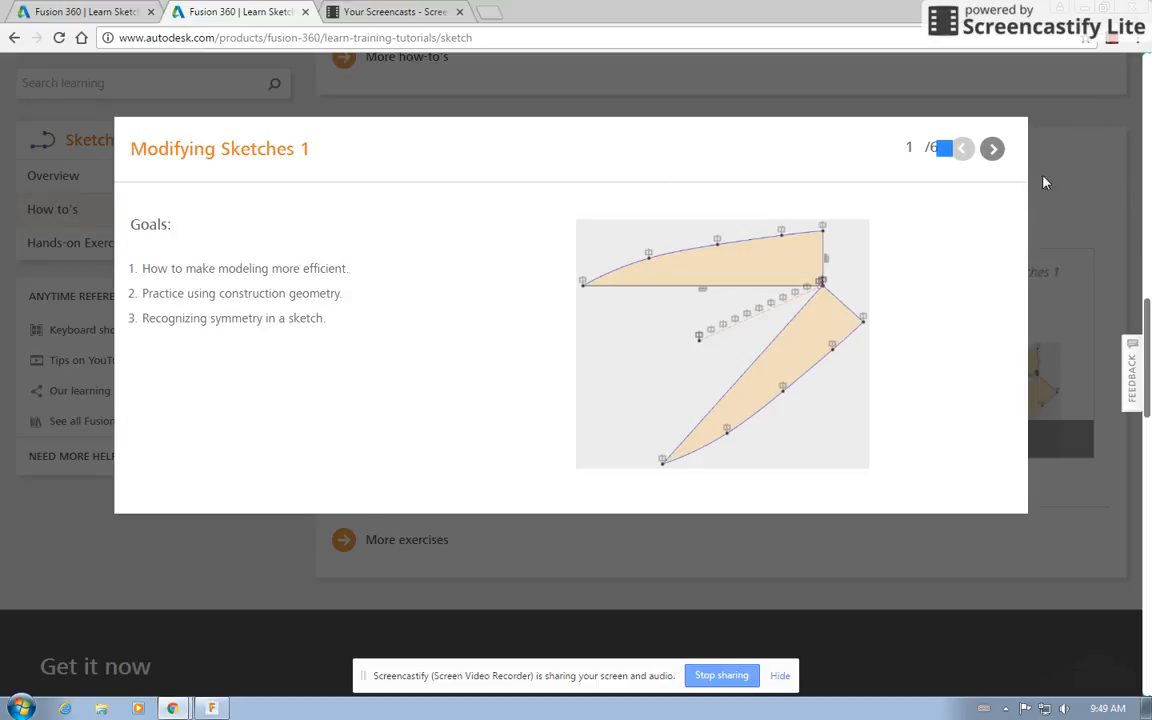
{"action": "left_click", "coordinate": [991, 149]}
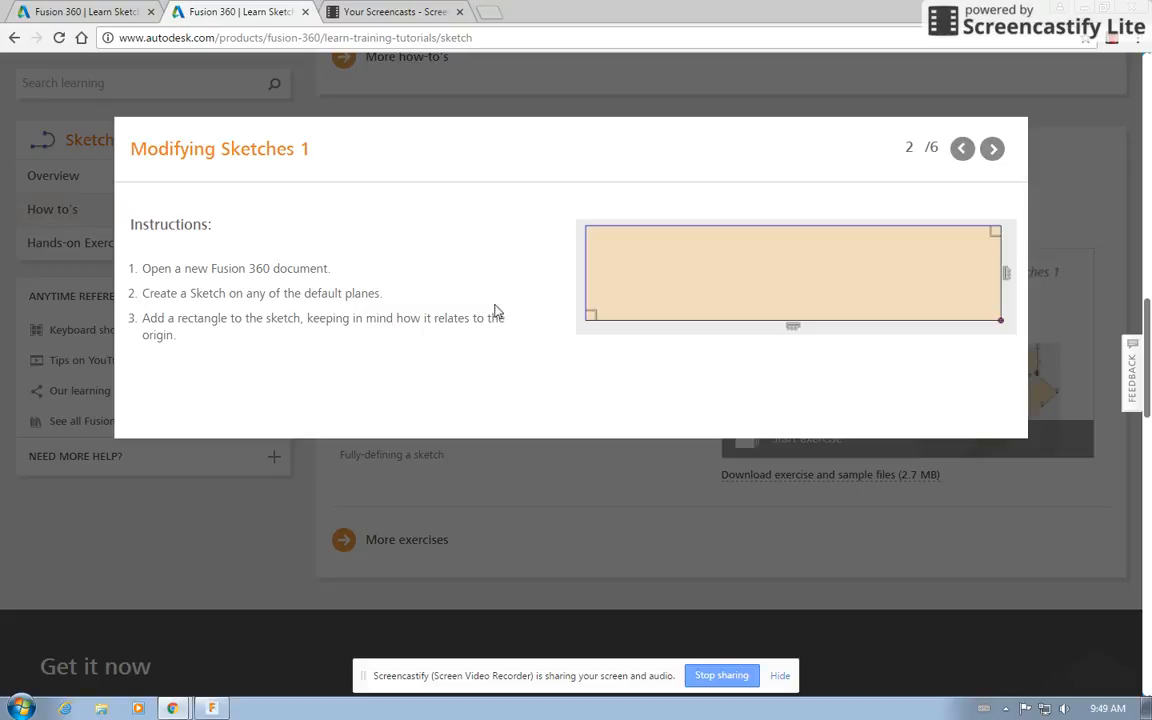
{"action": "left_click", "coordinate": [992, 149]}
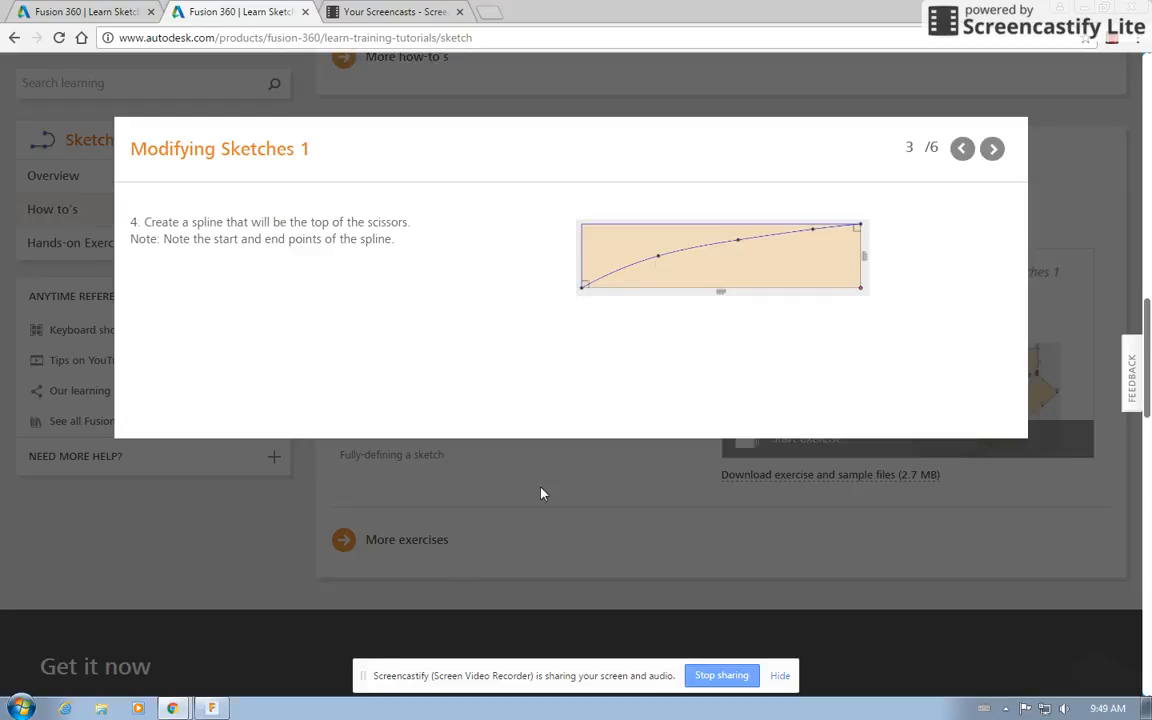
{"action": "left_click", "coordinate": [212, 708]}
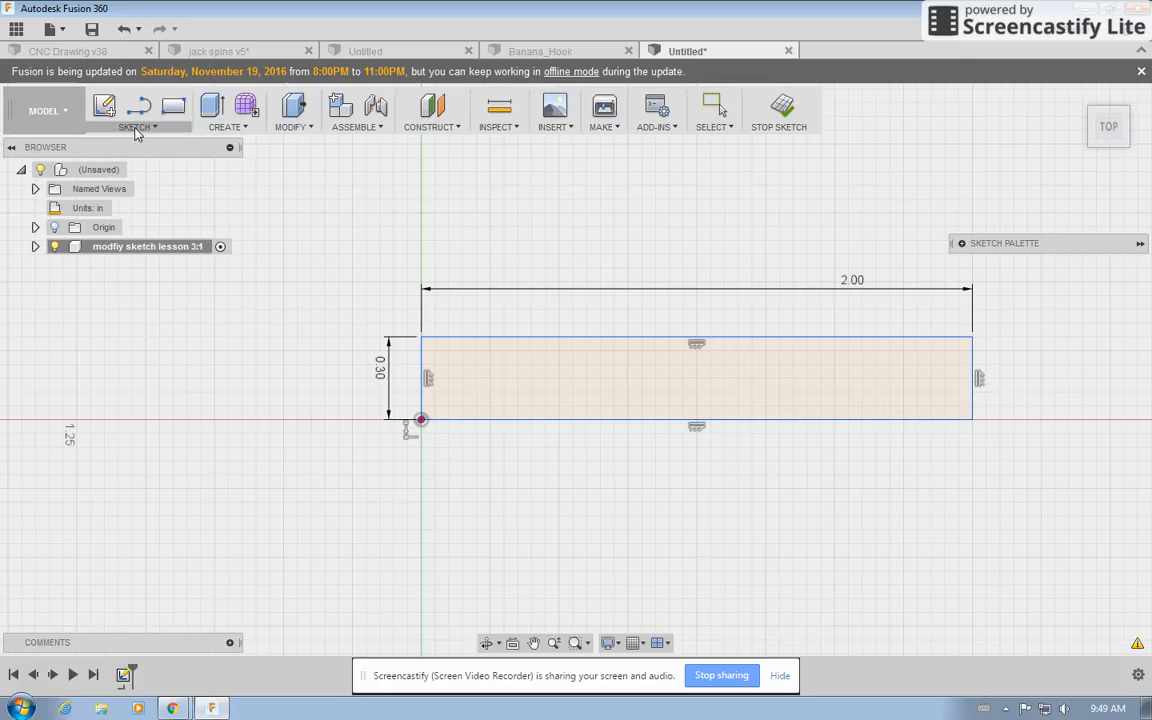
Draw a spline from the origin through three intermediate points, ending at the rectangle's top-right corner.
{"action": "left_click", "coordinate": [137, 127]}
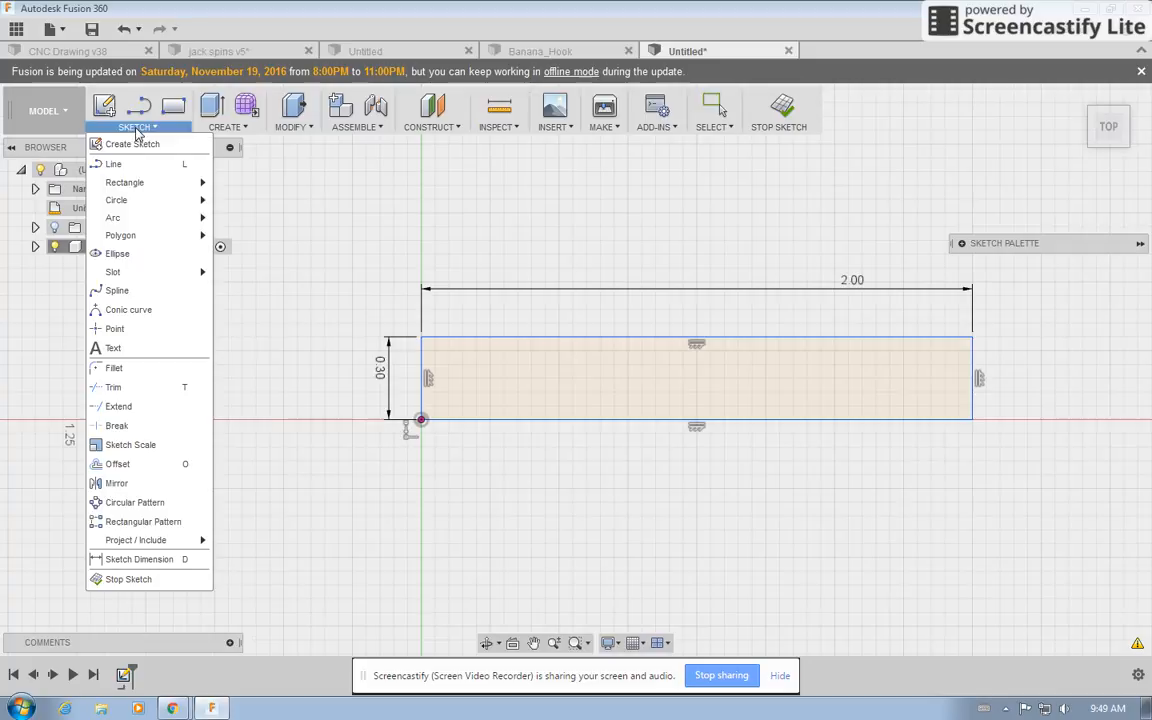
{"action": "left_click", "coordinate": [140, 290]}
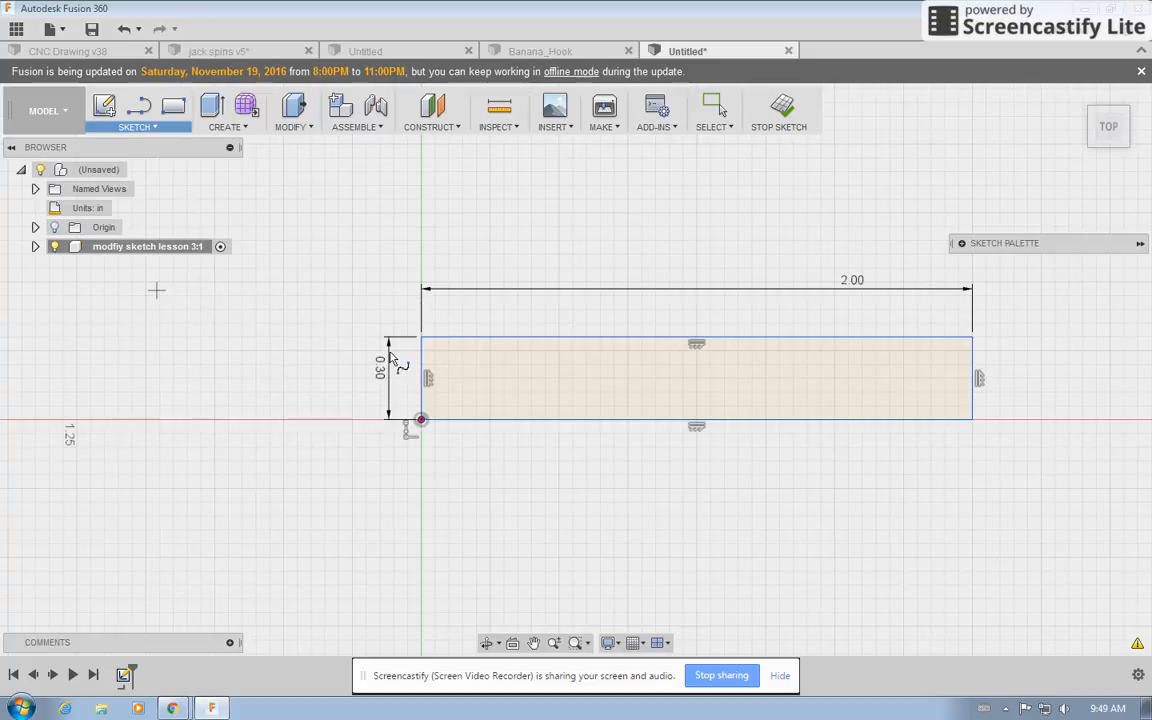
{"action": "left_click", "coordinate": [421, 420]}
{"action": "left_click", "coordinate": [501, 394]}
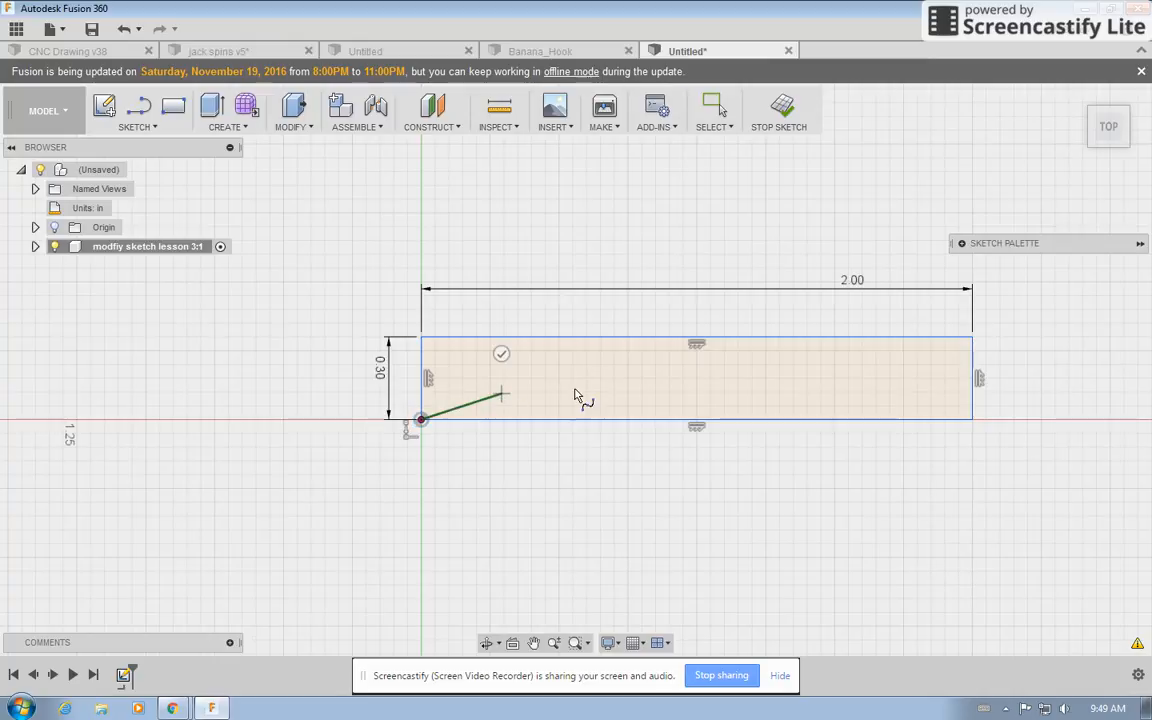
{"action": "left_click", "coordinate": [717, 370]}
{"action": "left_click", "coordinate": [911, 351]}
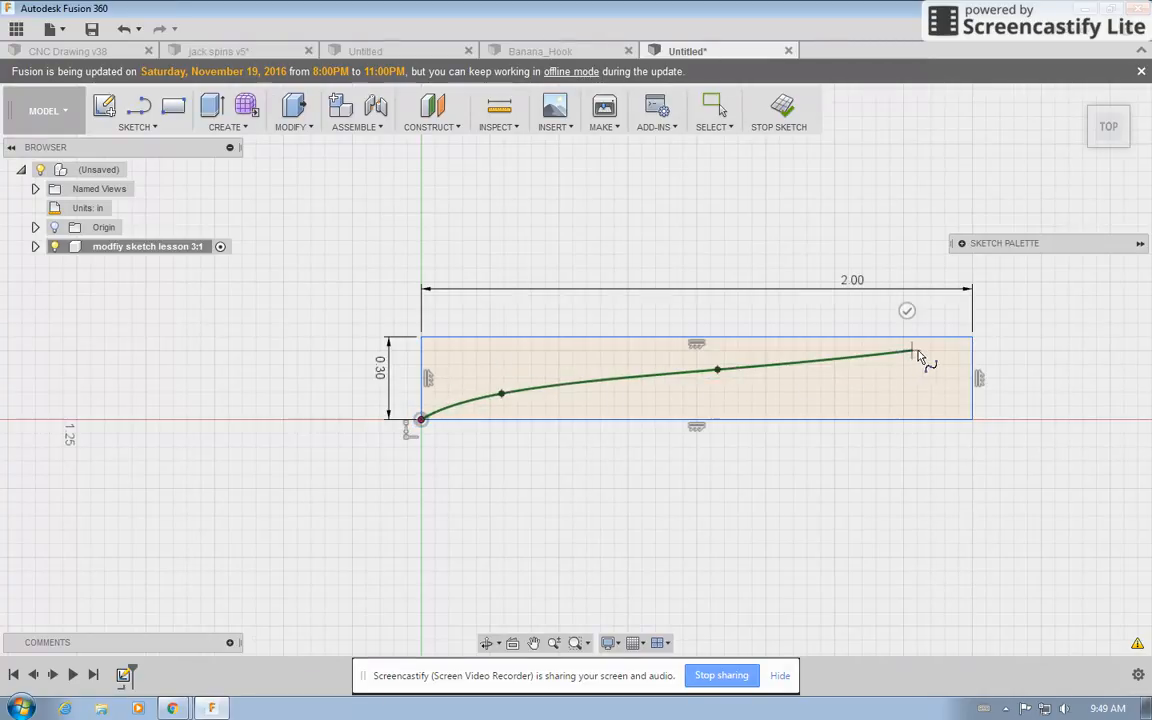
{"action": "left_click", "coordinate": [972, 340]}
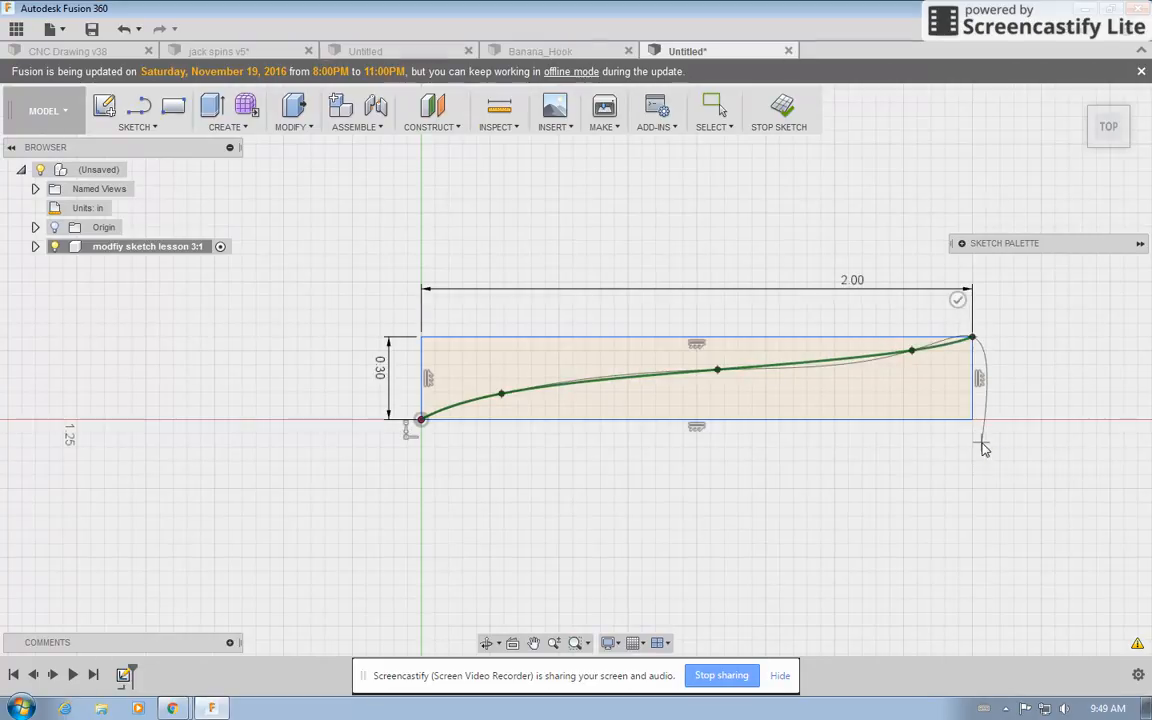
{"action": "key", "text": "Escape"}
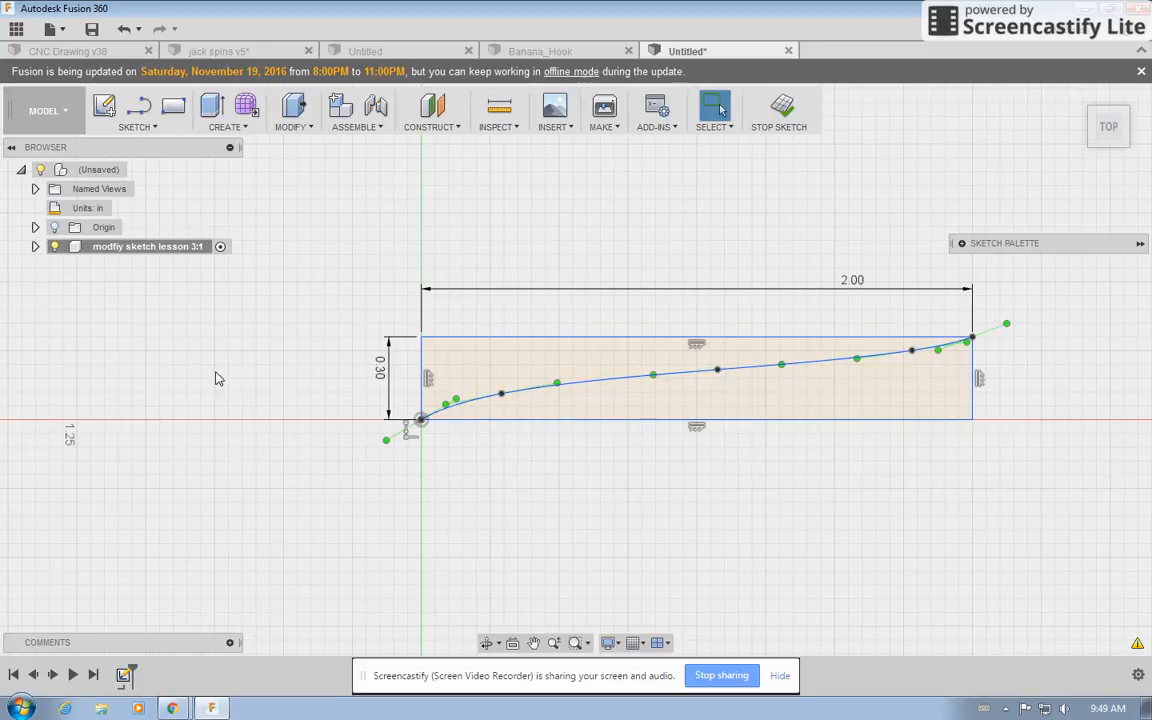
Read the next tutorial slide about trimming in the browser and return to Fusion 360.
{"action": "mouse_move", "coordinate": [172, 708]}
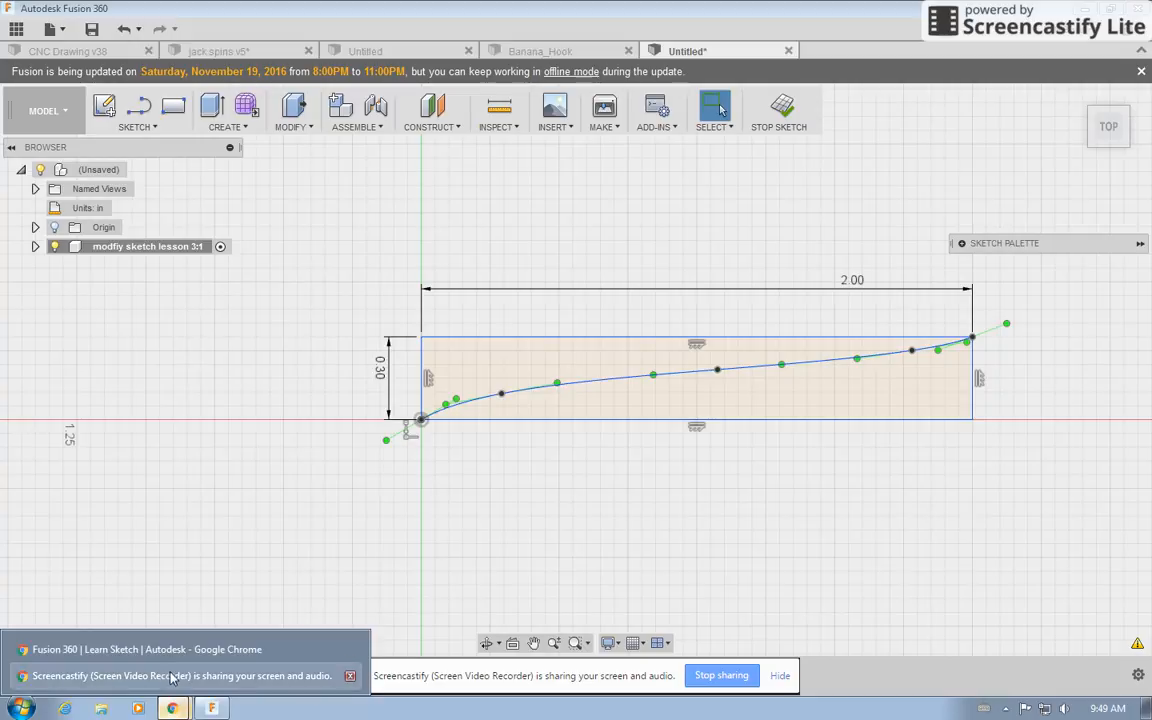
{"action": "left_click", "coordinate": [175, 651]}
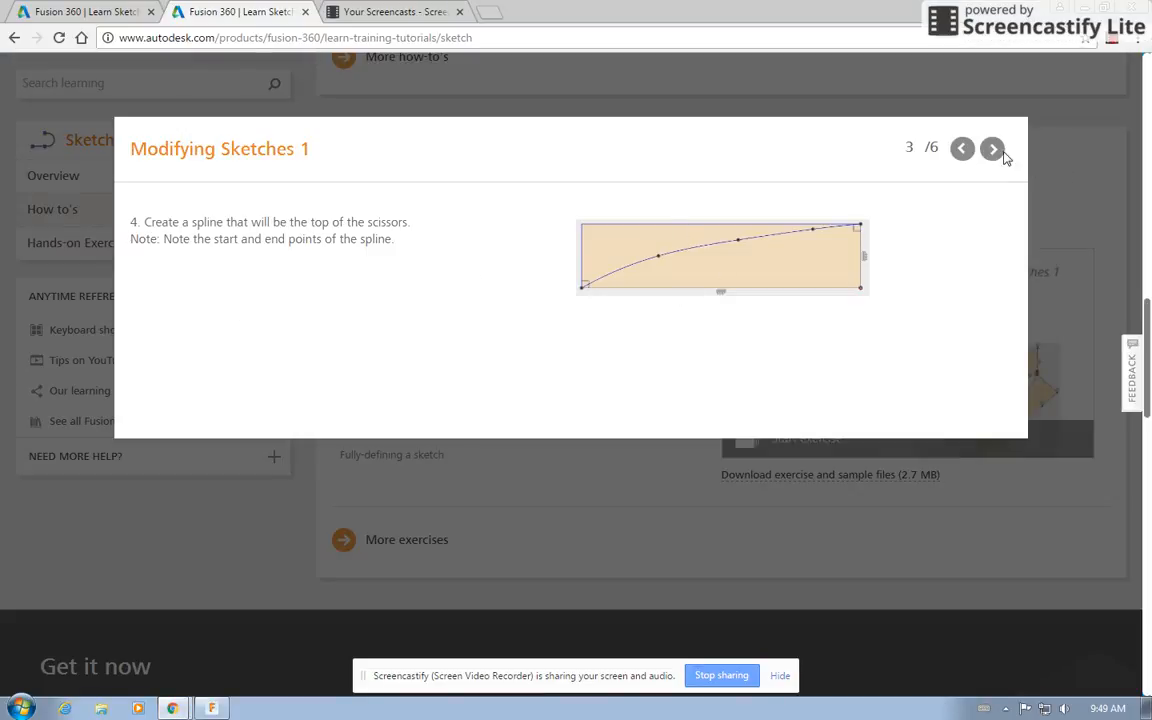
{"action": "left_click", "coordinate": [991, 149]}
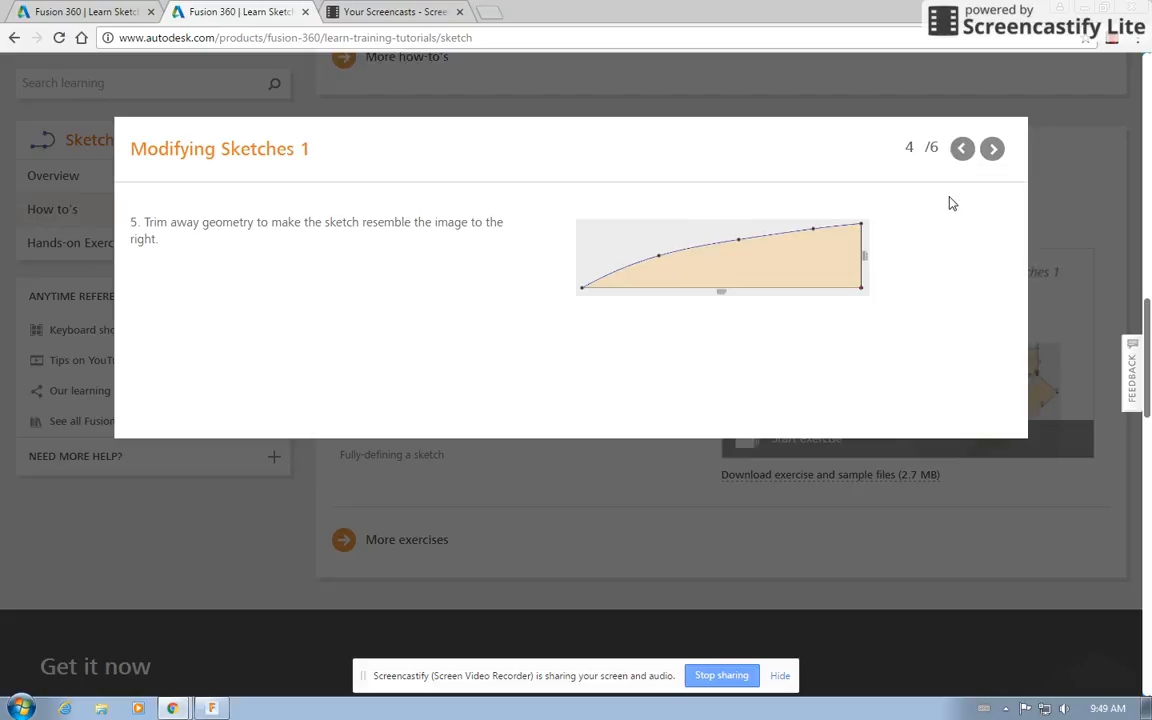
{"action": "left_click", "coordinate": [211, 708]}
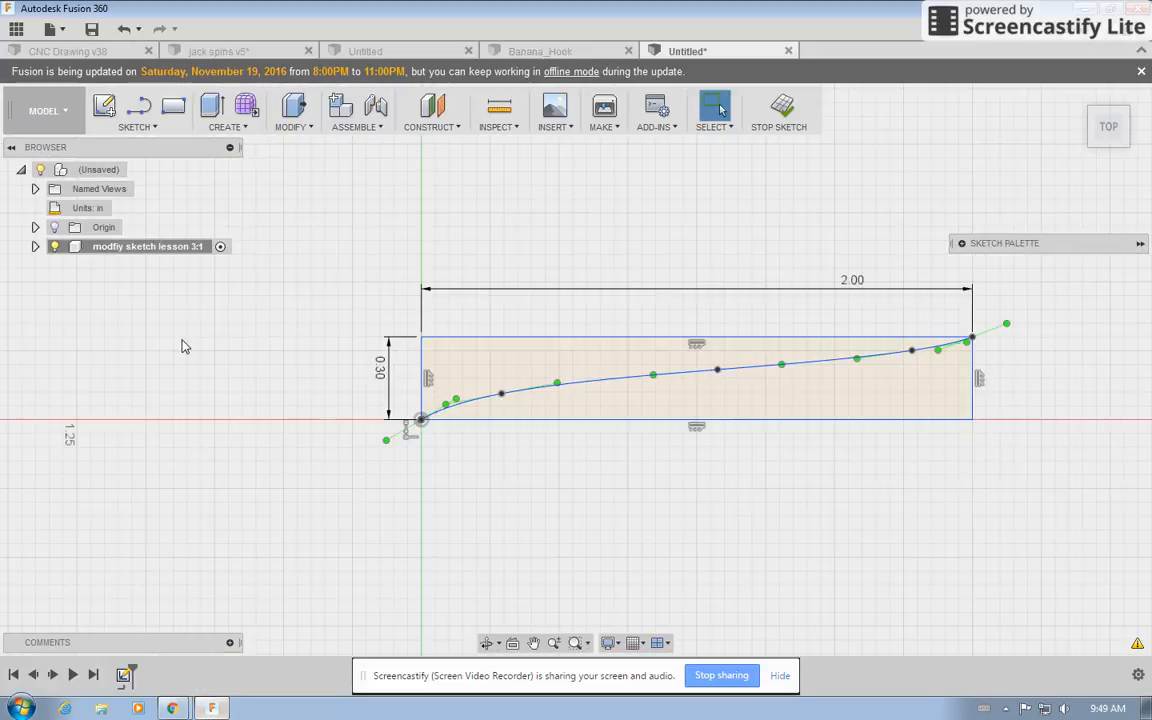
Trim away the rectangle's top and left edges so the spline forms the blade's upper side.
{"action": "left_click", "coordinate": [147, 127]}
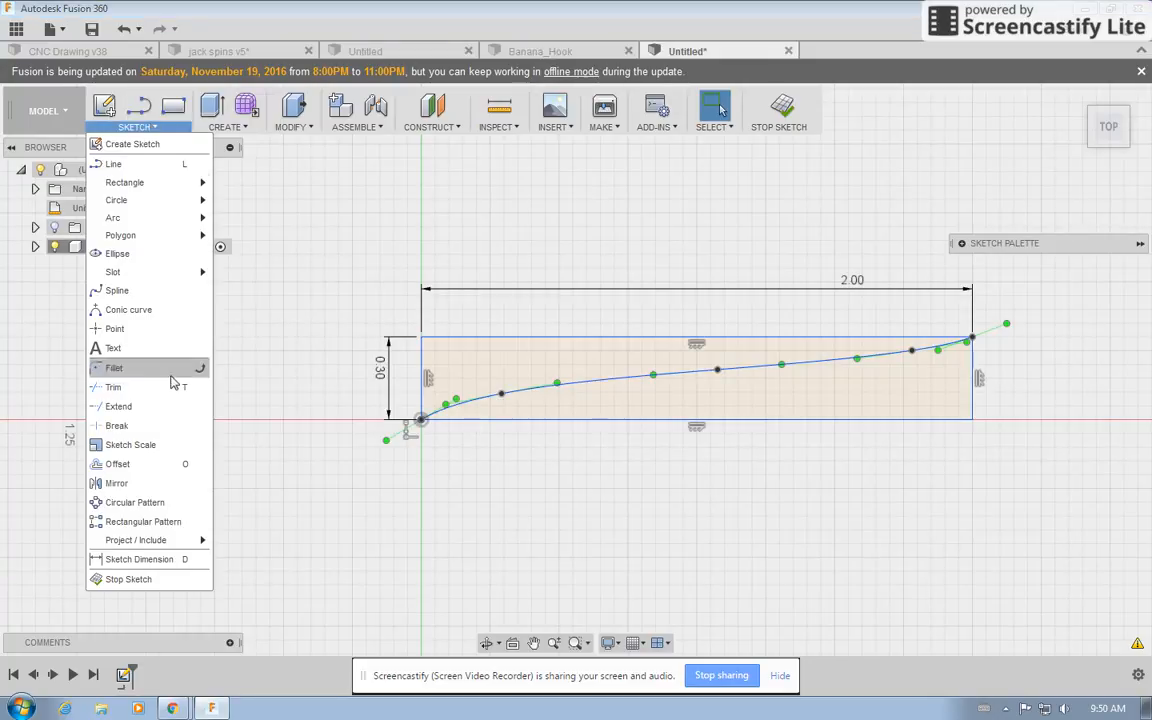
{"action": "left_click", "coordinate": [579, 567]}
{"action": "key", "text": "t"}
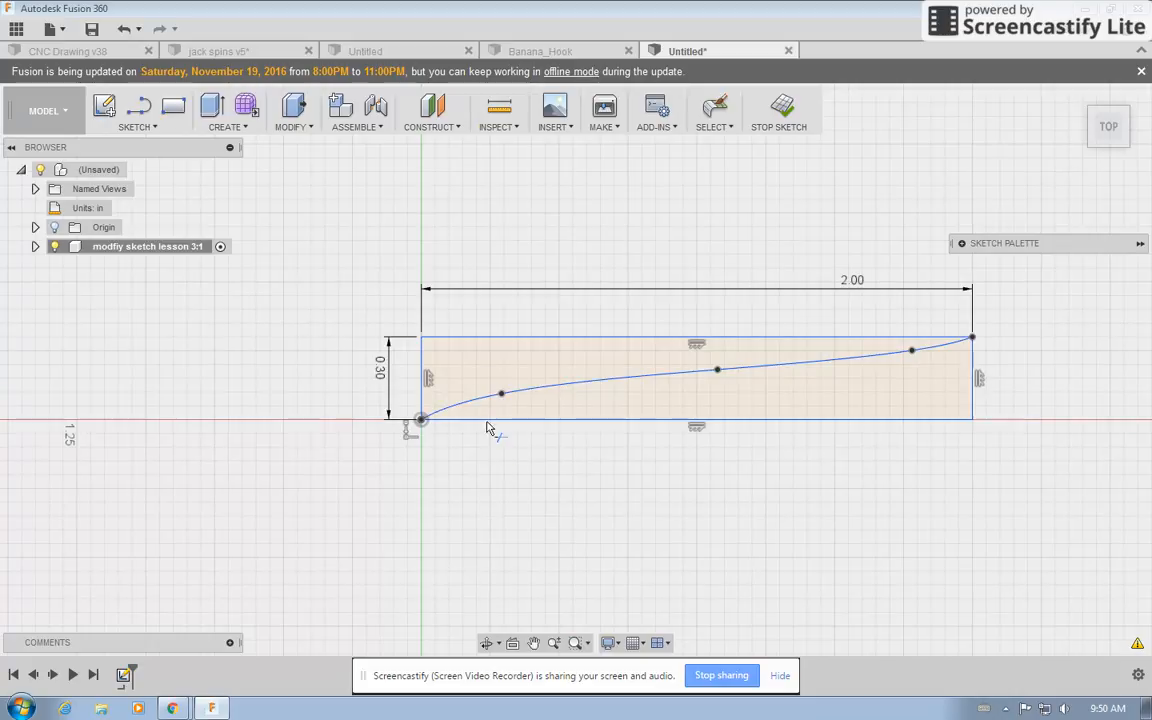
{"action": "left_click", "coordinate": [478, 340]}
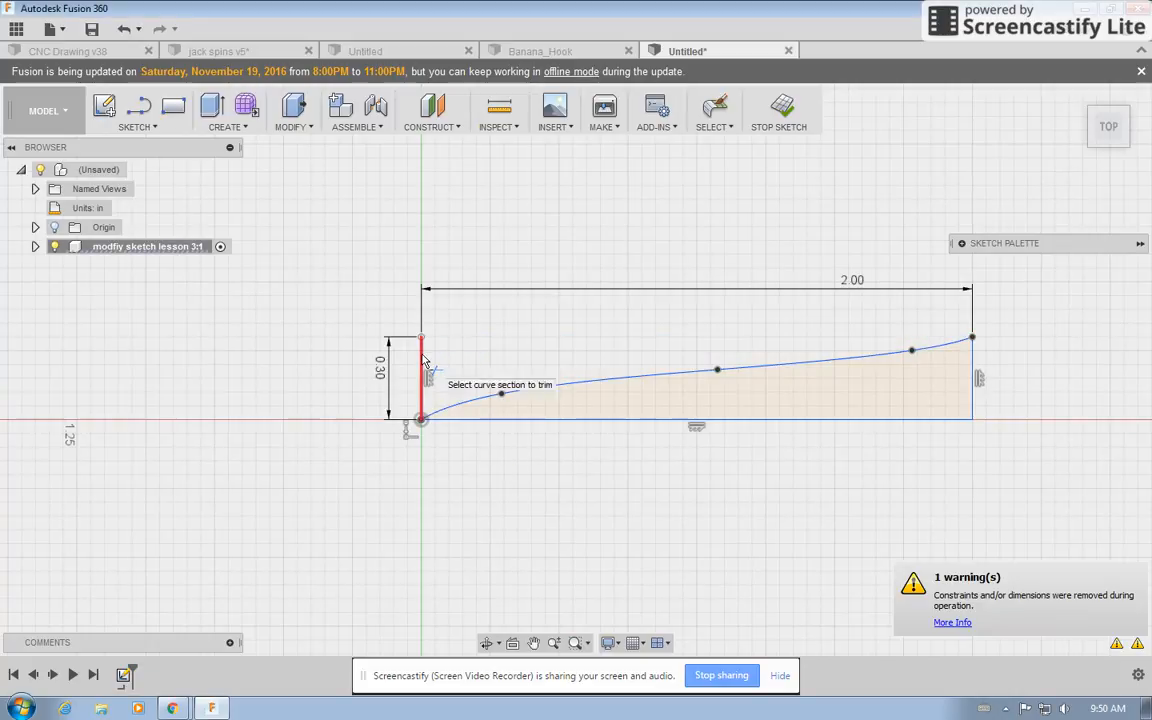
{"action": "left_click", "coordinate": [424, 378]}
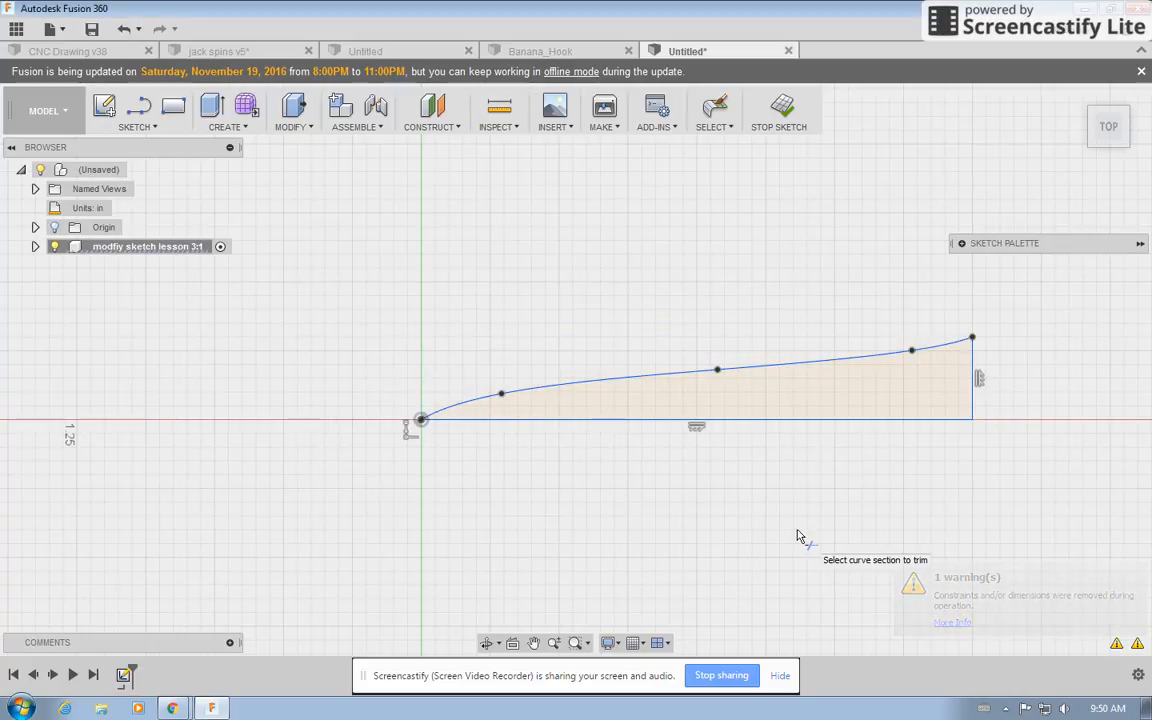
Read the next tutorial slide about the construction line and mirroring in the browser and return to Fusion 360.
{"action": "left_click", "coordinate": [172, 708]}
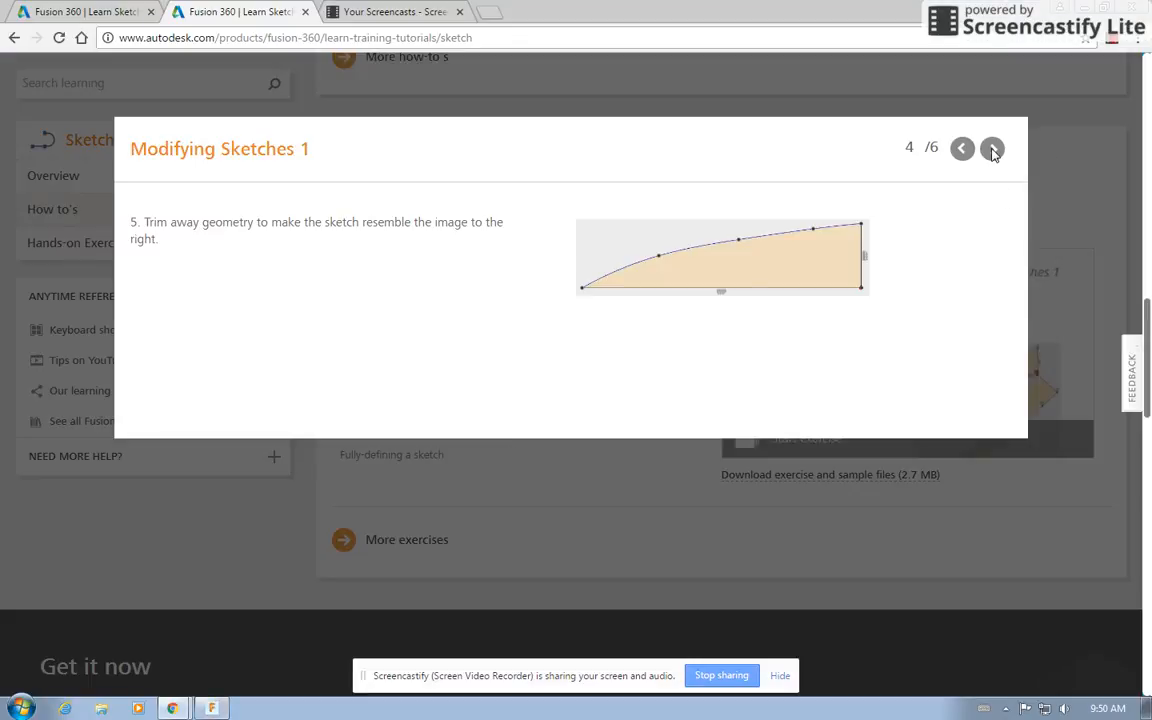
{"action": "left_click", "coordinate": [992, 150]}
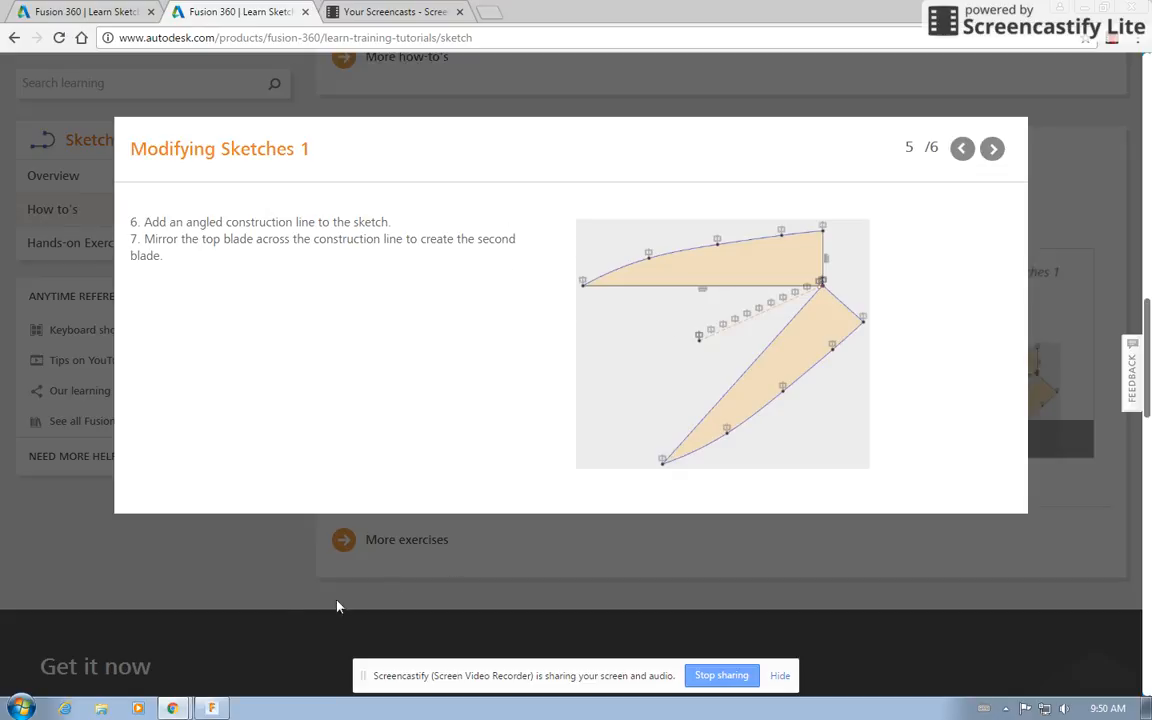
{"action": "left_click", "coordinate": [211, 708]}
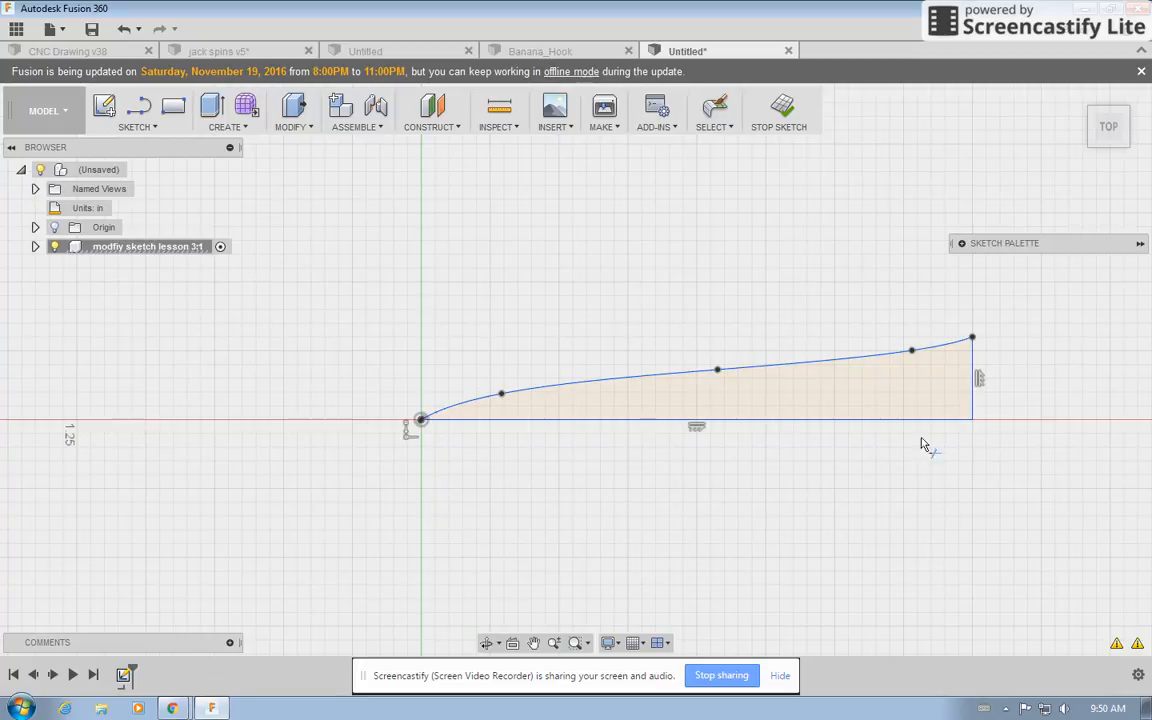
Draw an angled line about 1.25 in long from the blade's bottom-right corner down and to the left.
{"action": "left_click", "coordinate": [128, 125]}
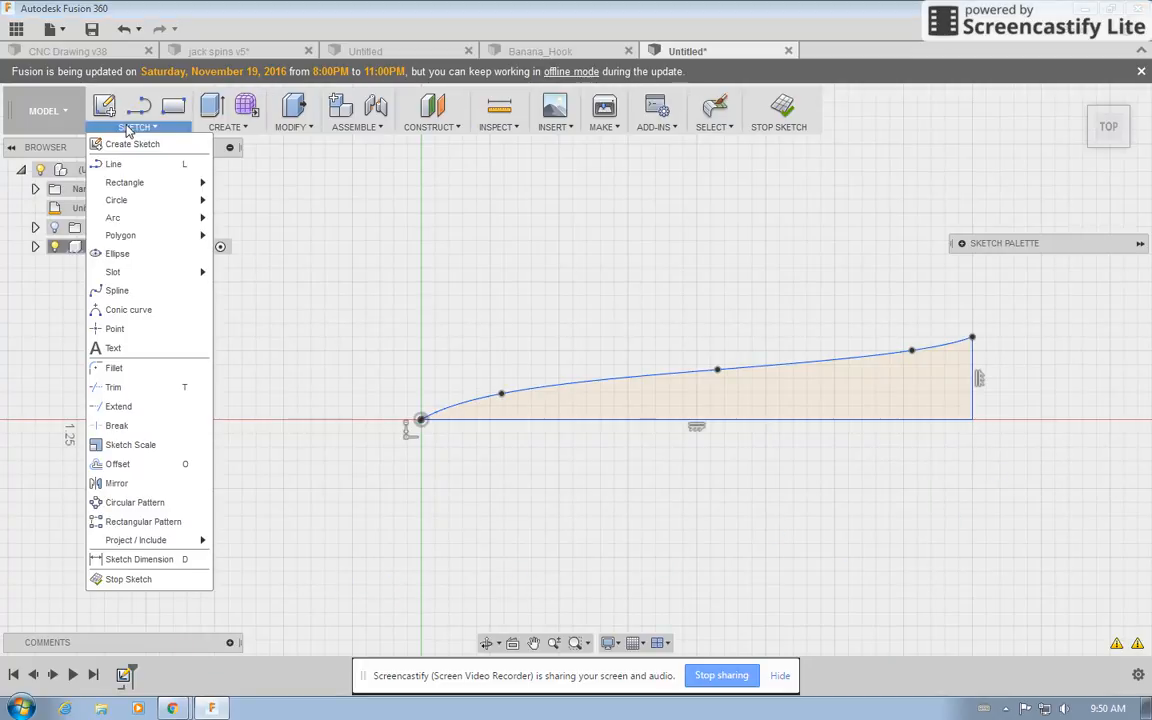
{"action": "left_click", "coordinate": [135, 166]}
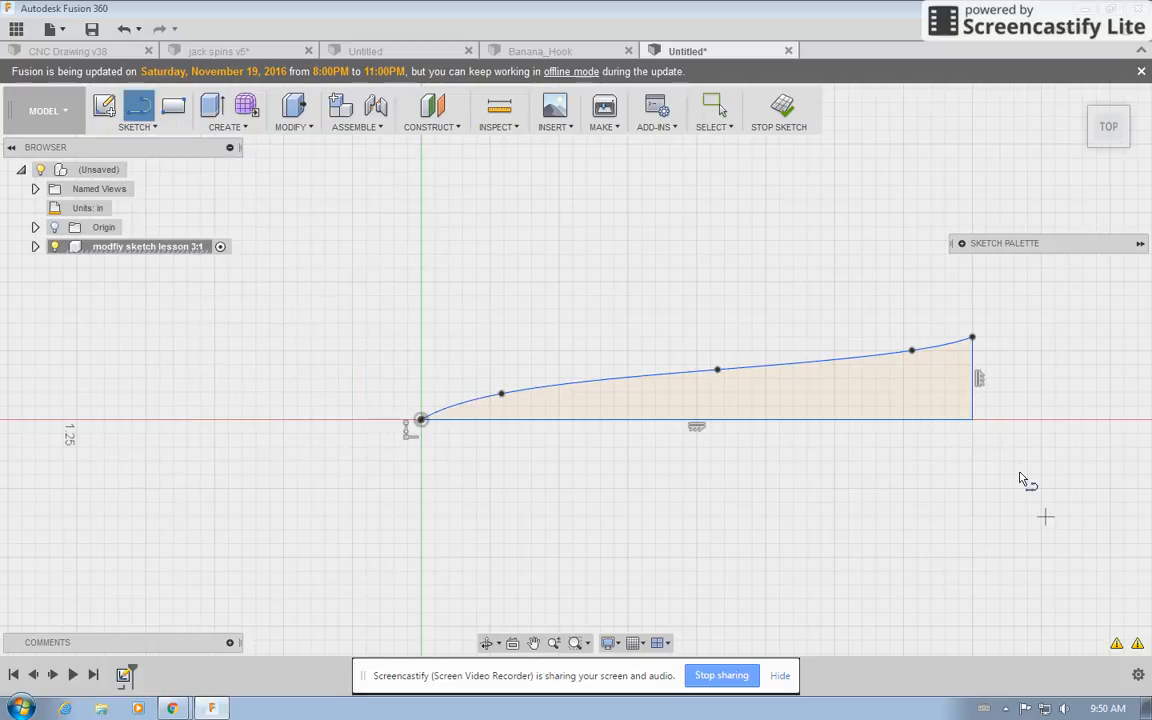
{"action": "left_click", "coordinate": [974, 422]}
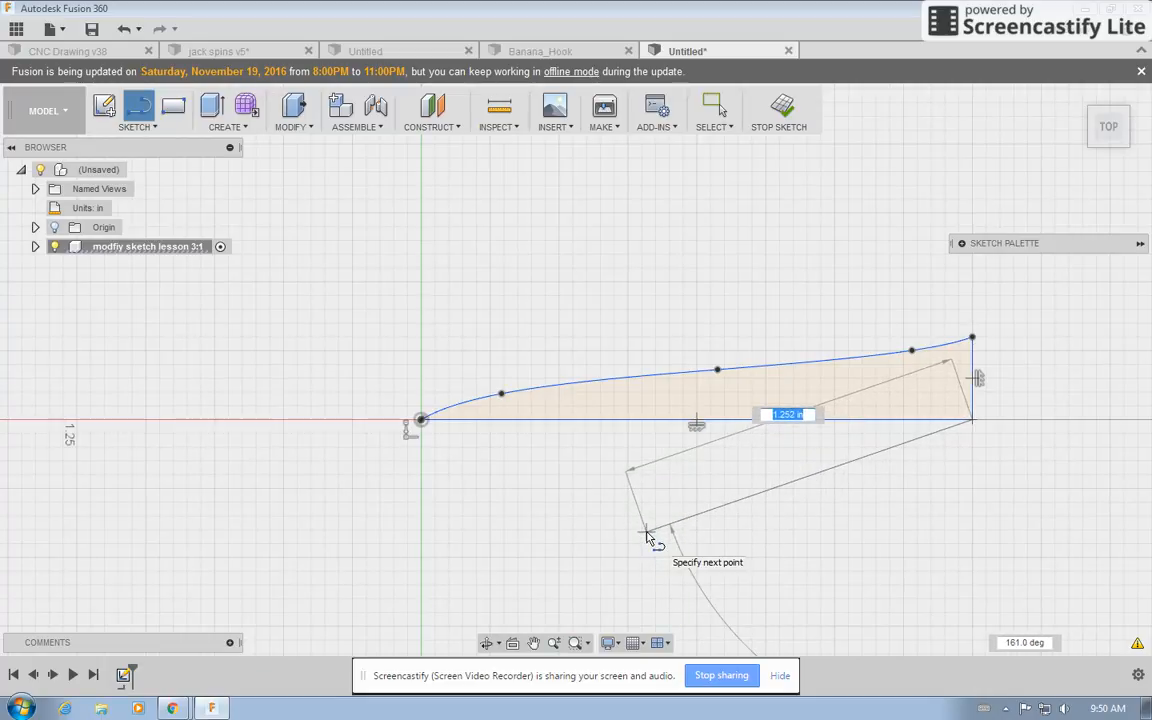
{"action": "left_click", "coordinate": [647, 534]}
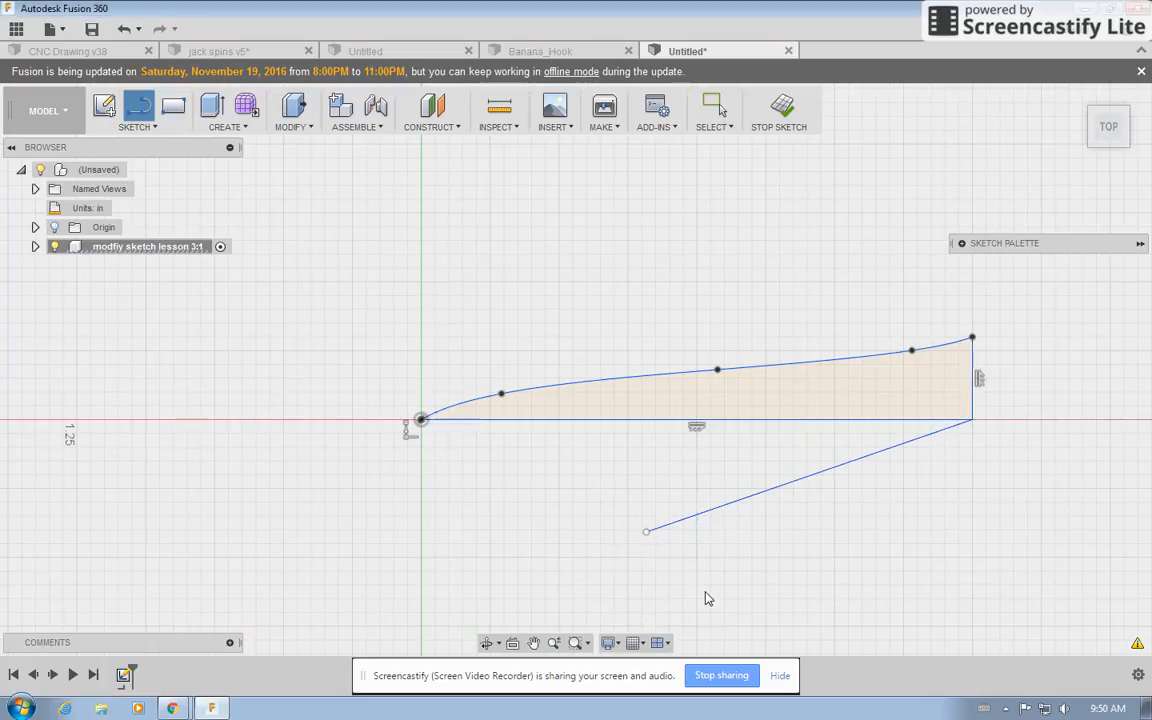
{"action": "key", "text": "Escape"}
Convert the angled line into a construction line.
{"action": "left_click", "coordinate": [962, 243]}
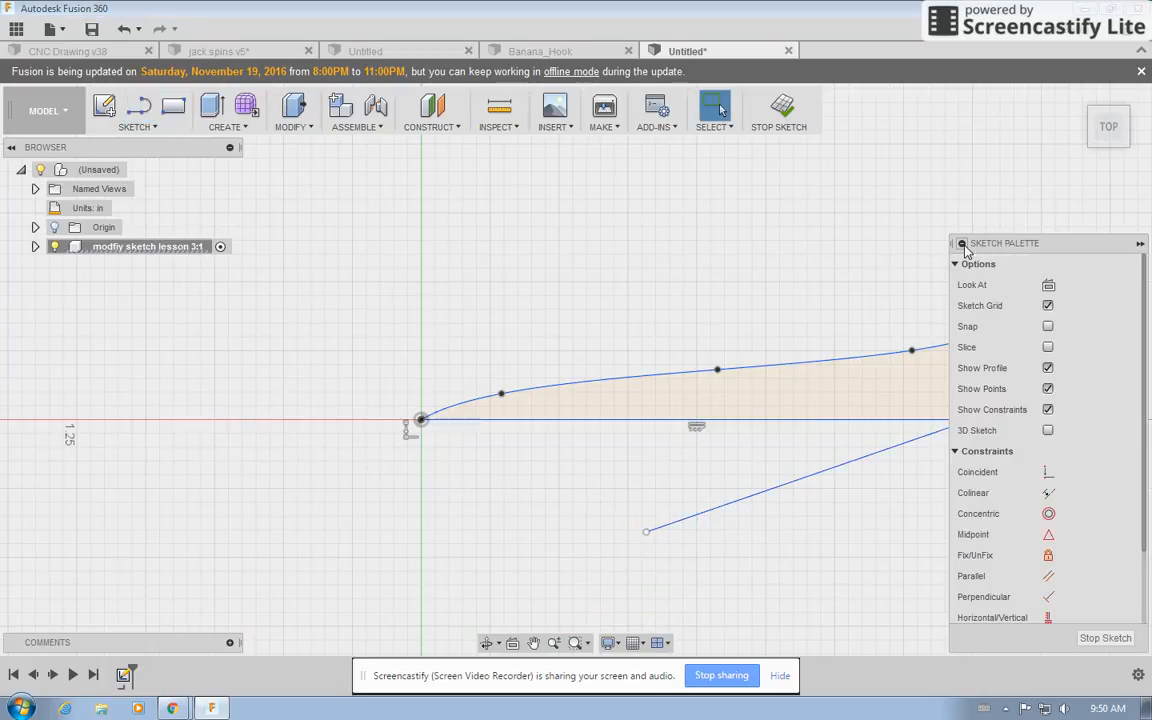
{"action": "left_click", "coordinate": [865, 457]}
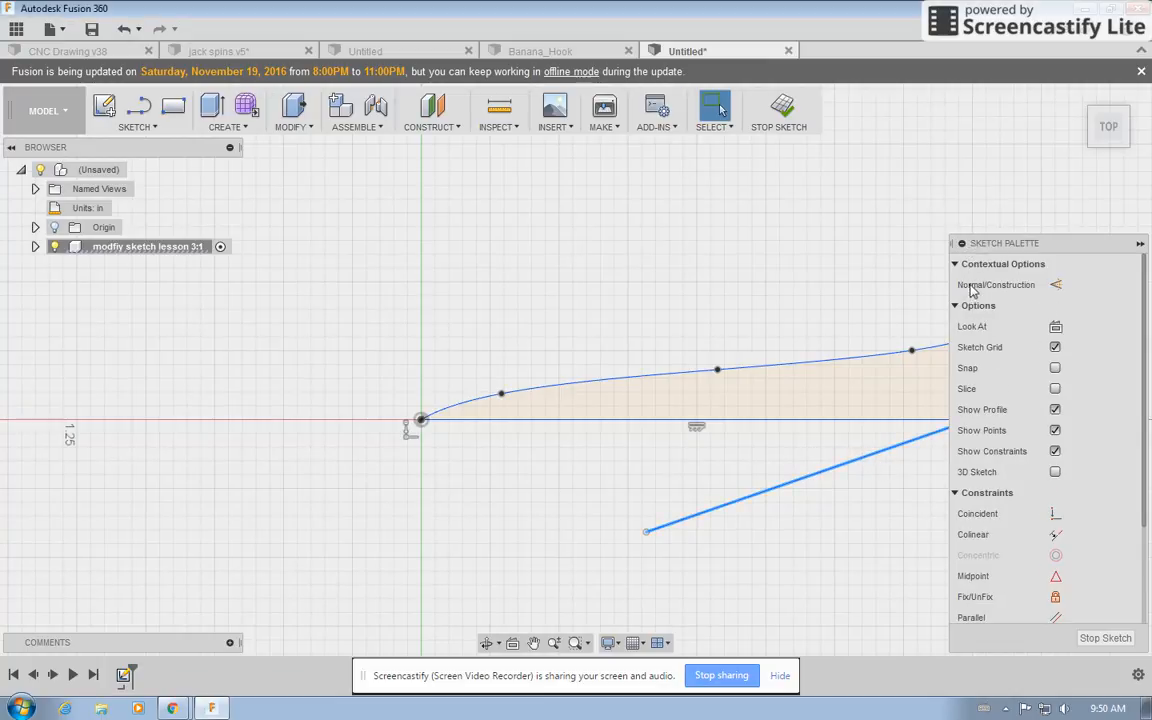
{"action": "left_click", "coordinate": [1055, 285]}
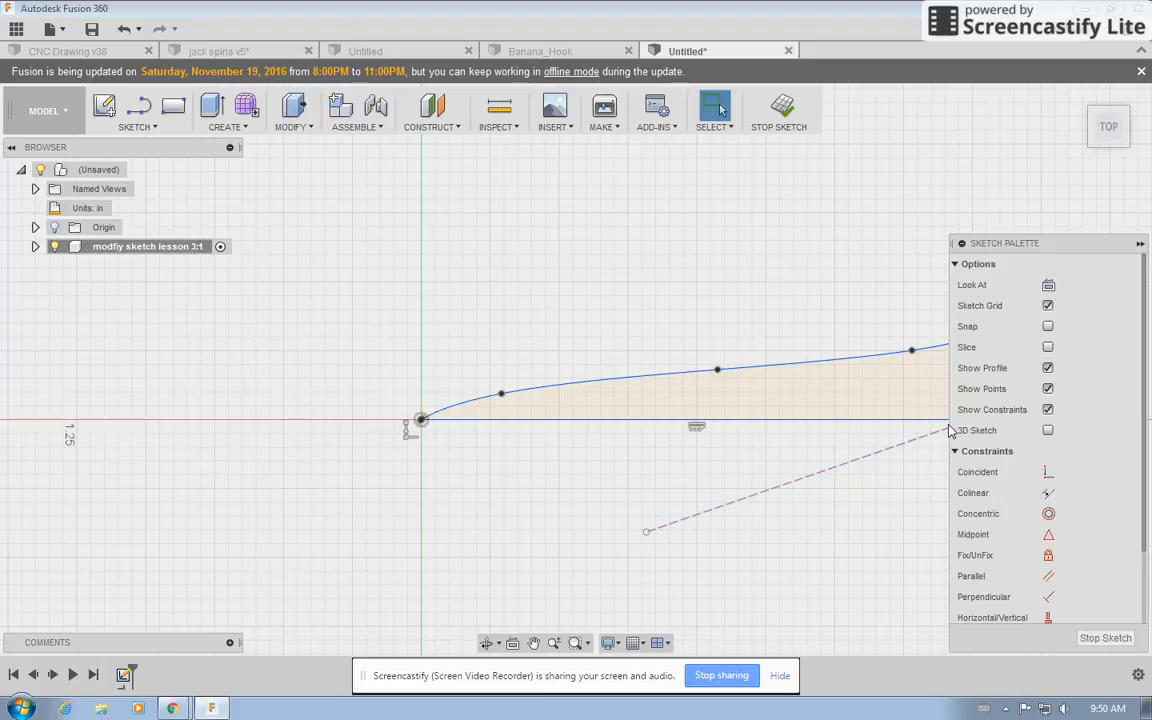
{"action": "left_click", "coordinate": [985, 245]}
{"action": "mouse_move", "coordinate": [985, 245]}
{"action": "left_mouse_down"}
{"action": "mouse_move", "coordinate": [941, 158]}
{"action": "mouse_move", "coordinate": [940, 170]}
{"action": "left_mouse_up"}
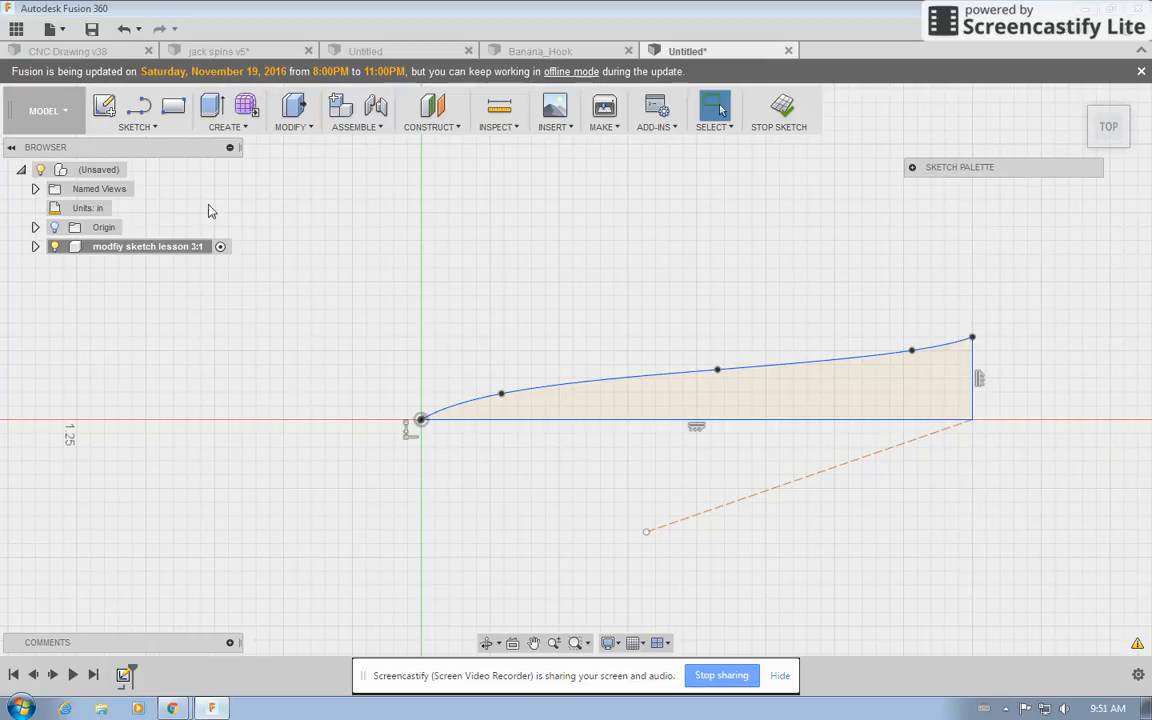
Mirror the spline, bottom edge and right edge across the construction line to create the second blade.
{"action": "left_click", "coordinate": [148, 122]}
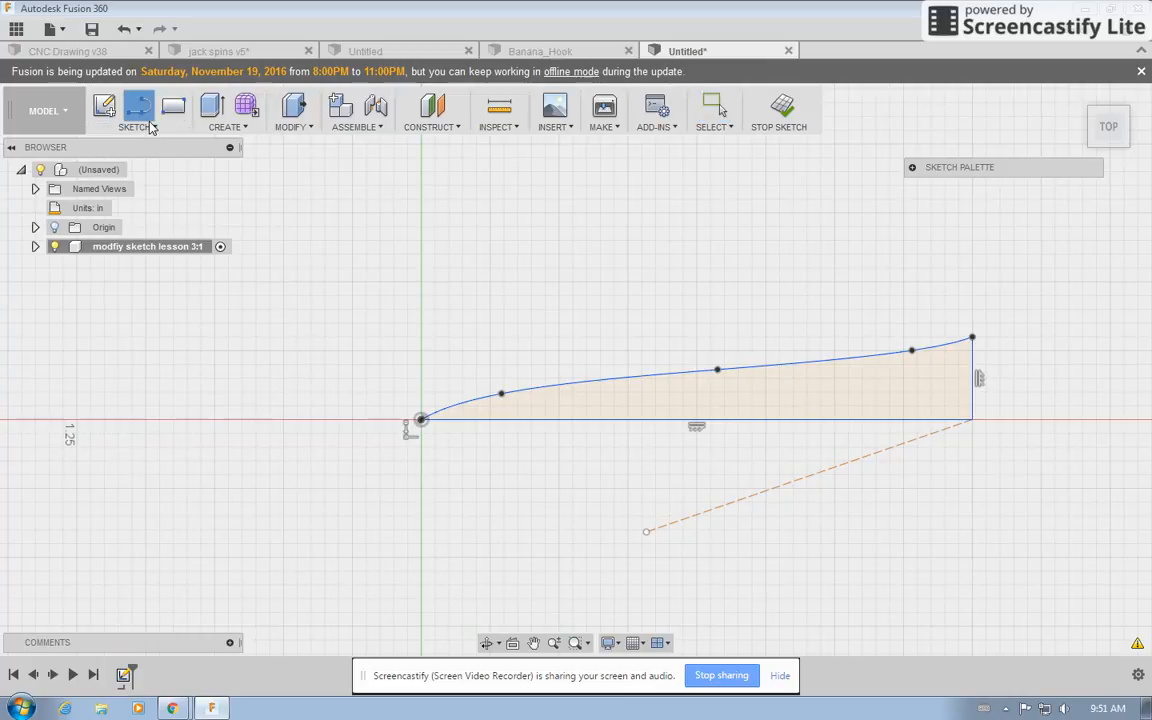
{"action": "key", "text": "Escape"}
{"action": "left_click", "coordinate": [153, 127]}
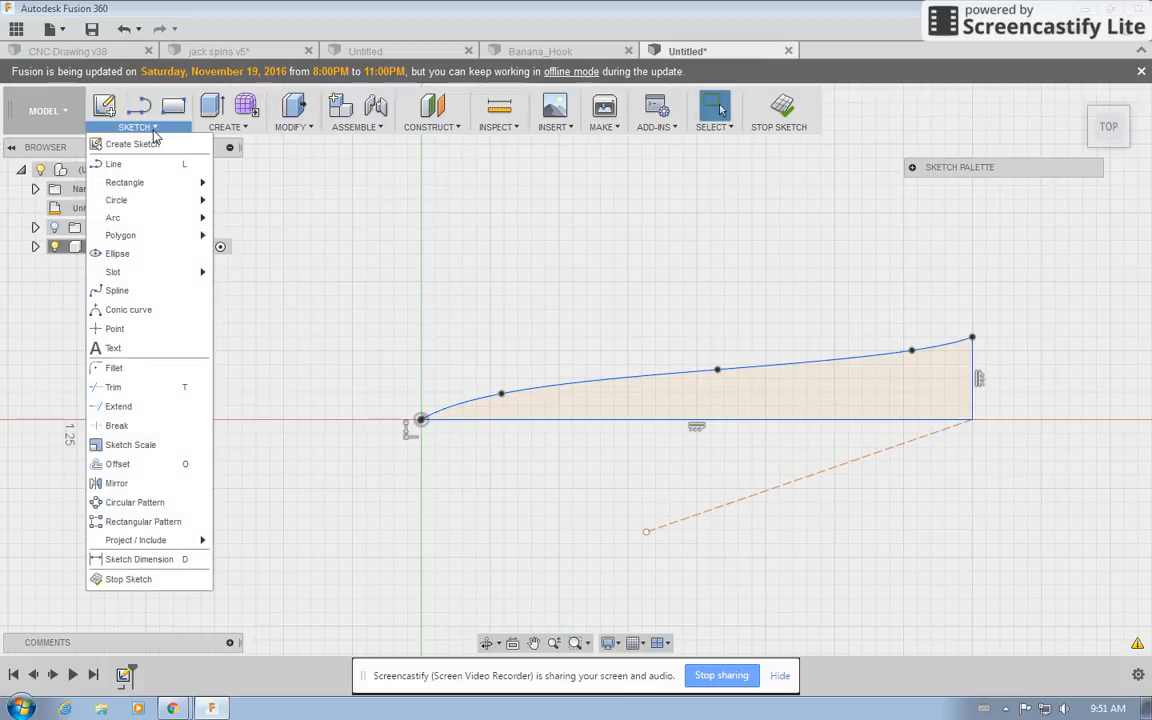
{"action": "left_click", "coordinate": [140, 464]}
{"action": "left_click", "coordinate": [165, 484]}
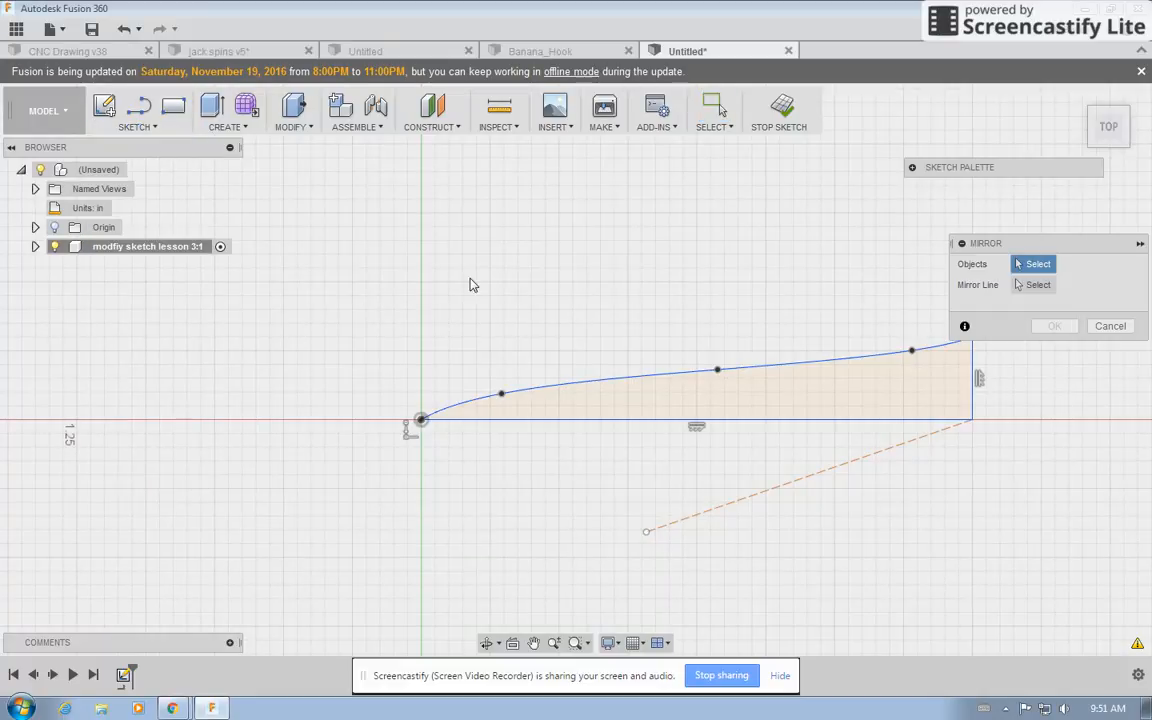
{"action": "left_click", "coordinate": [838, 365]}
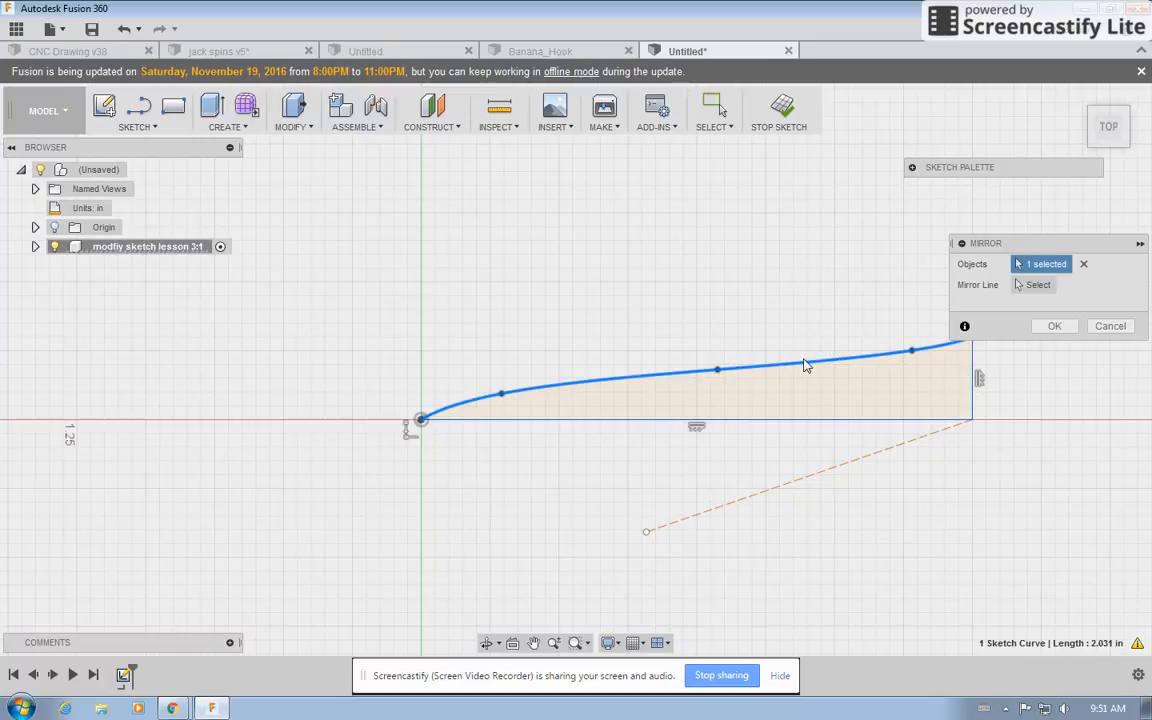
{"action": "left_click", "coordinate": [545, 421]}
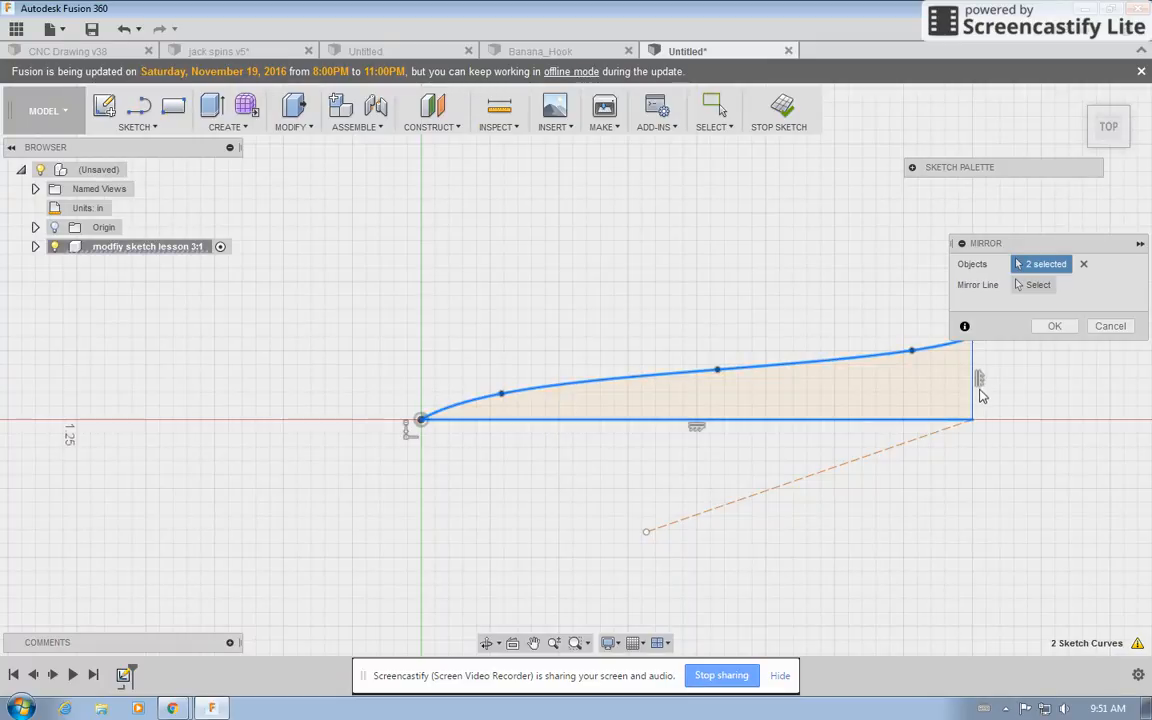
{"action": "left_click", "coordinate": [976, 392]}
{"action": "left_click", "coordinate": [1034, 285]}
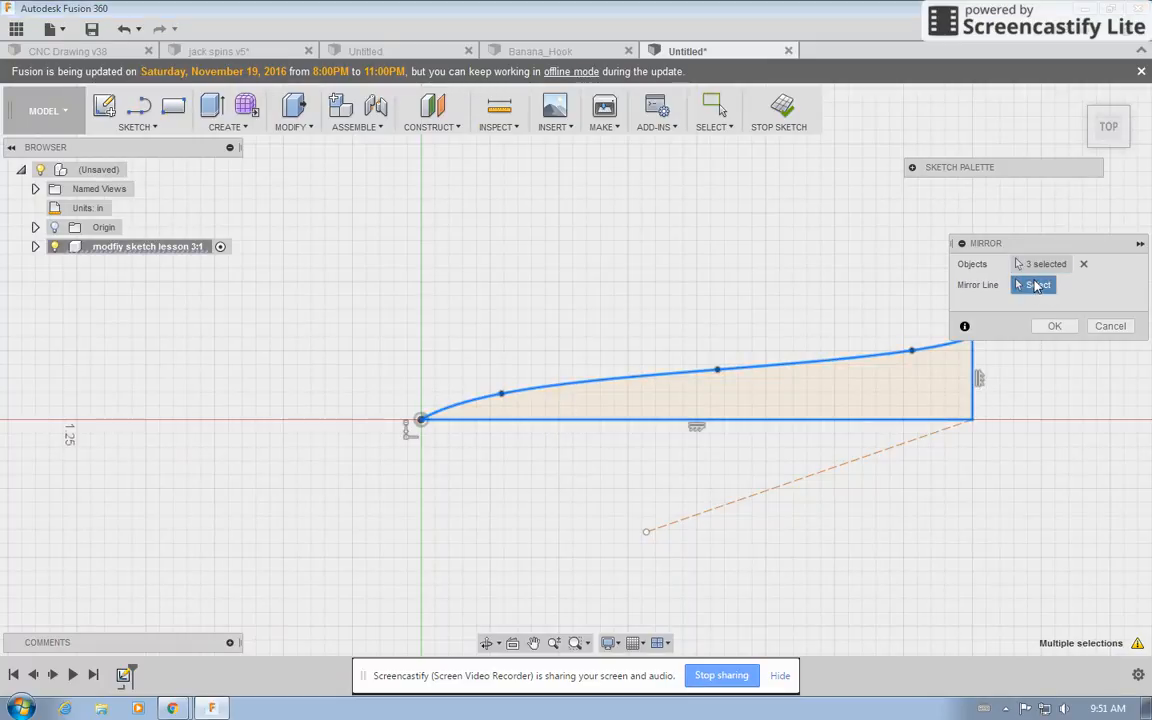
{"action": "left_click", "coordinate": [858, 459]}
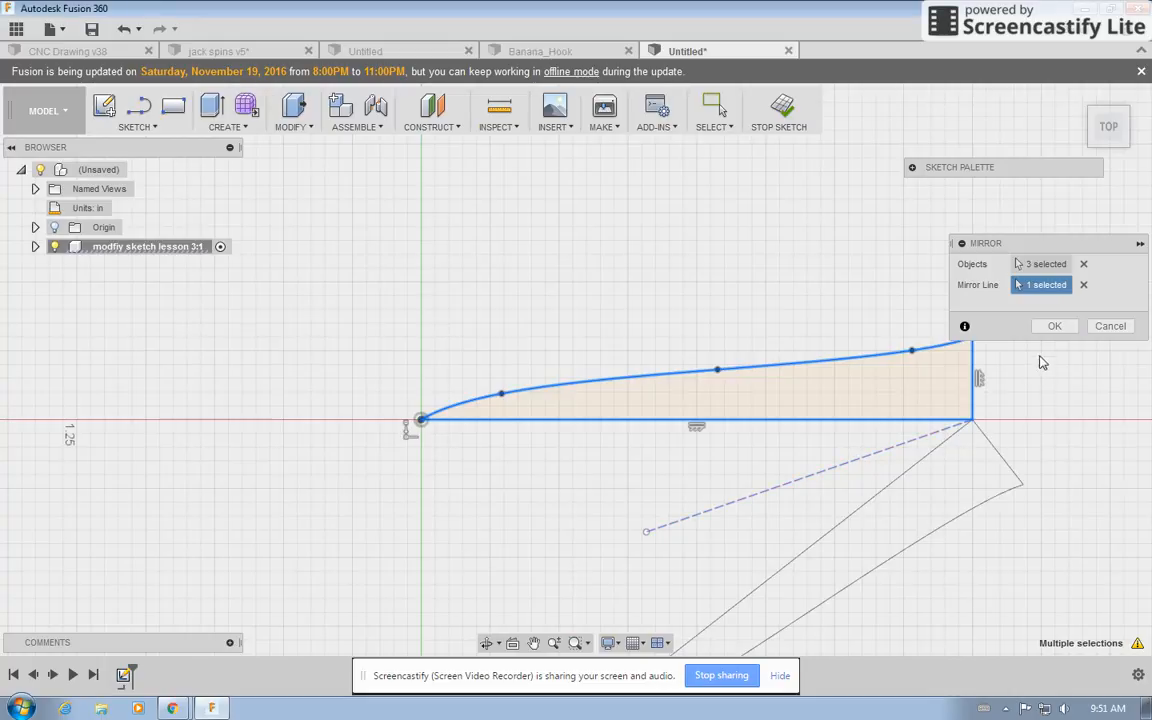
{"action": "left_click", "coordinate": [1052, 327]}
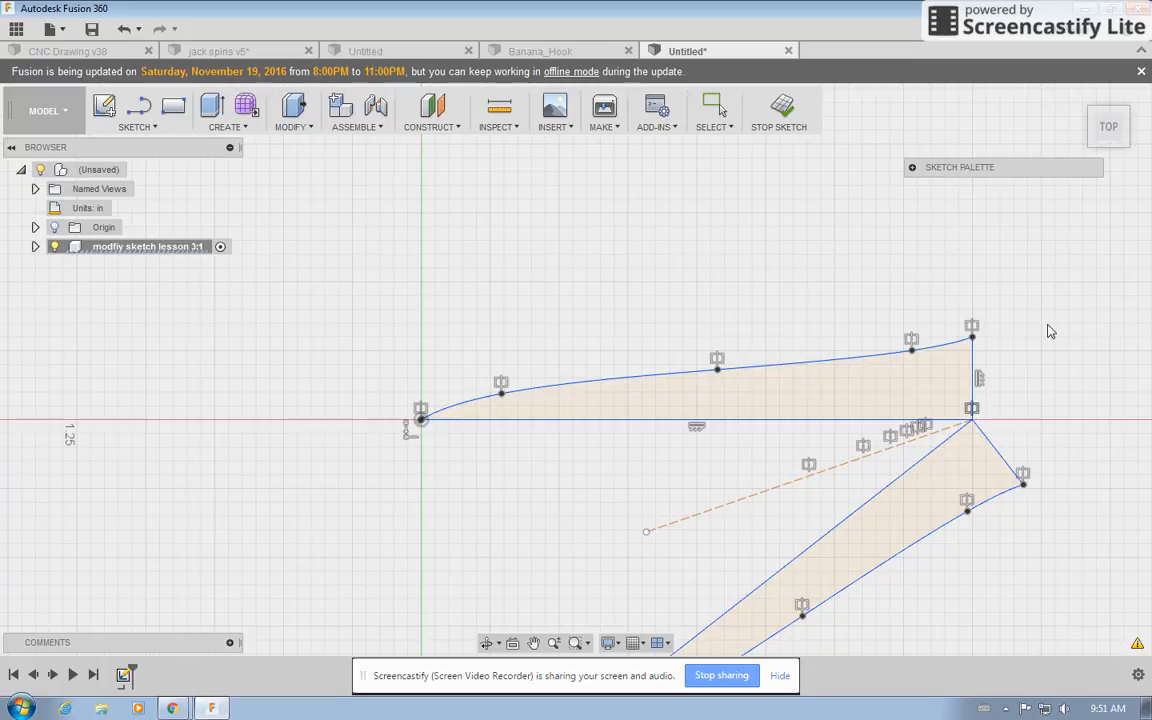
{"action": "scroll", "coordinate": [350, 337], "scroll_direction": "down", "scroll_amount": 2}
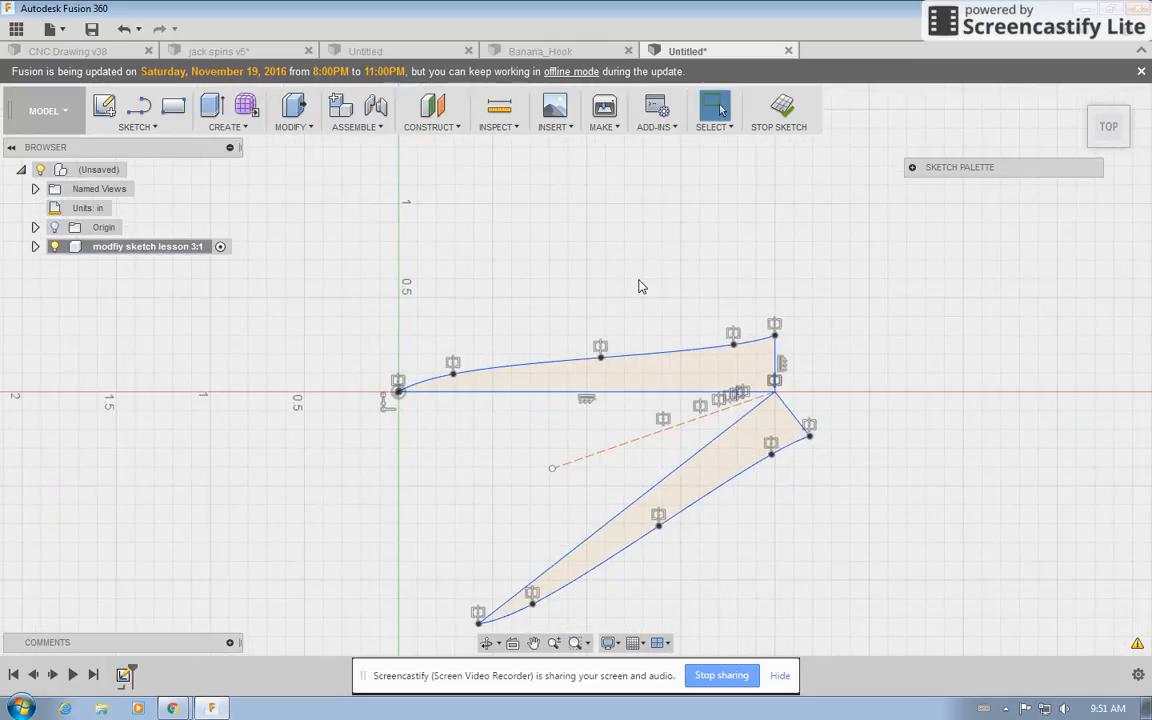
{"action": "scroll", "coordinate": [690, 272], "scroll_direction": "down", "scroll_amount": 1}
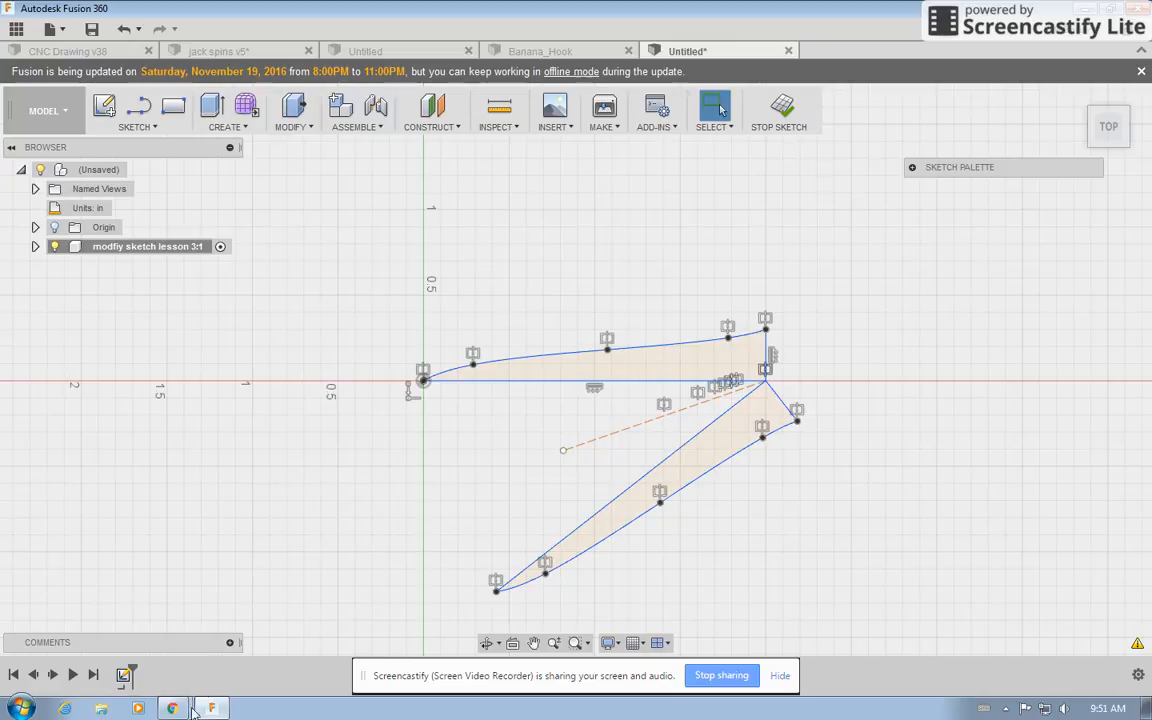
Open the tutorial's next slide with the self-check in the browser and return to Fusion 360.
{"action": "mouse_move", "coordinate": [173, 709]}
{"action": "left_click", "coordinate": [160, 643]}
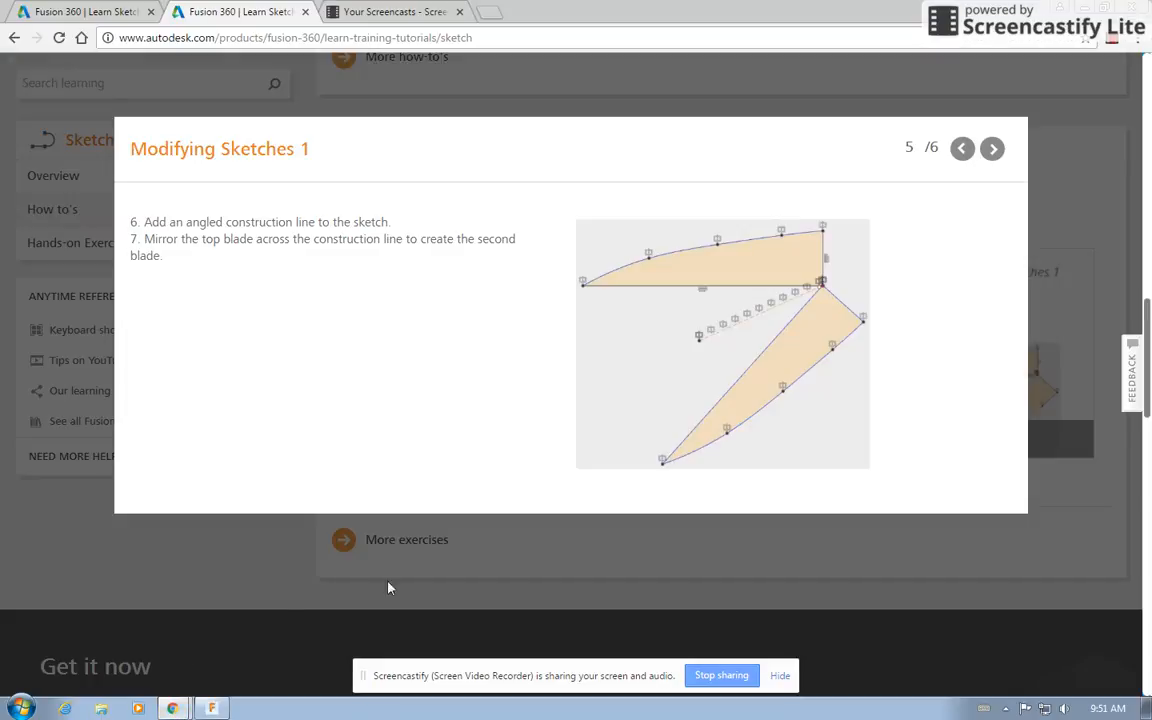
{"action": "left_click", "coordinate": [993, 150]}
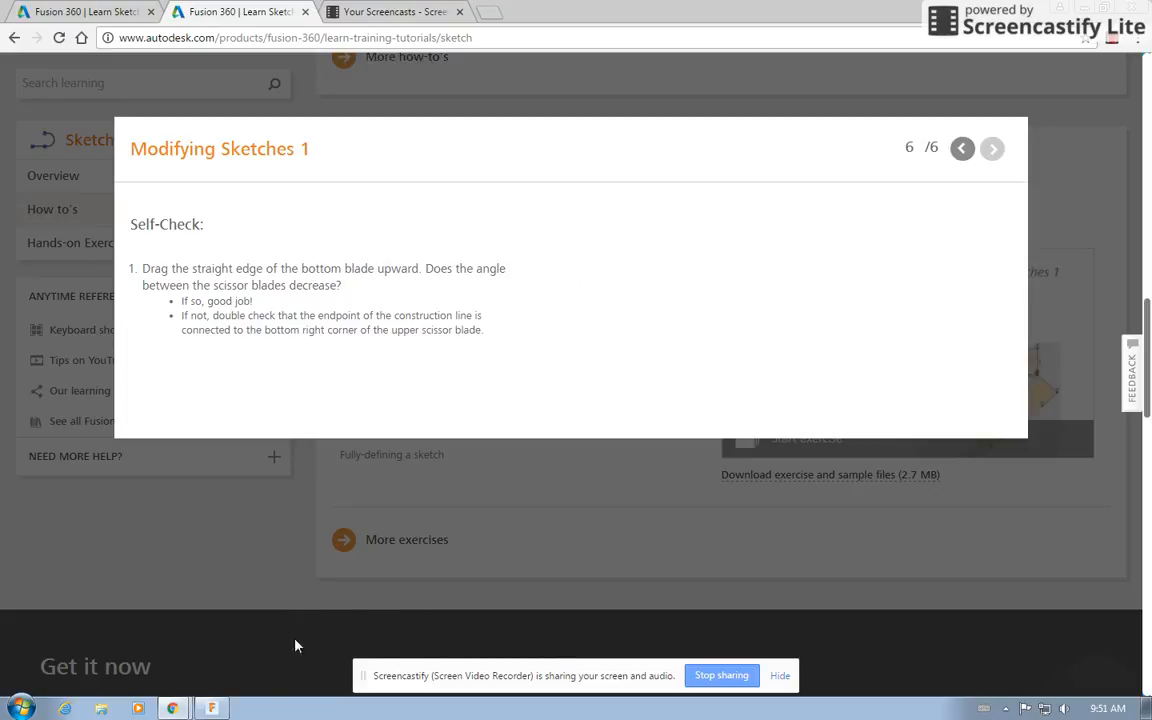
{"action": "mouse_move", "coordinate": [213, 710]}
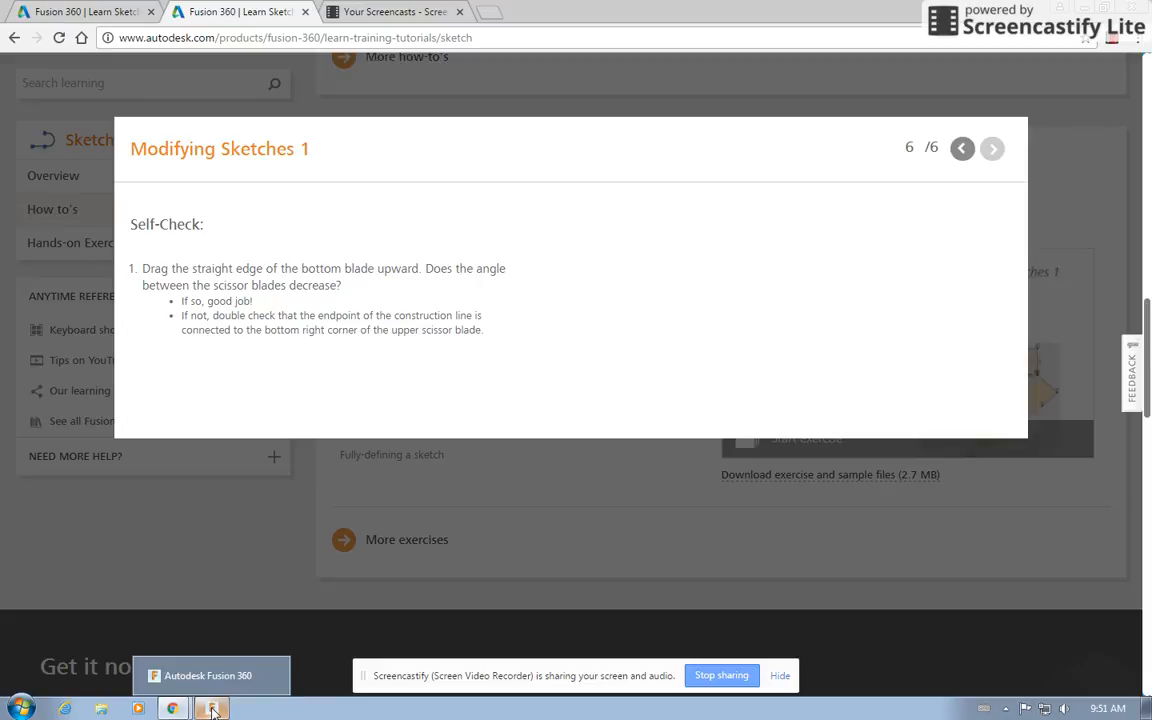
{"action": "left_click", "coordinate": [213, 710]}
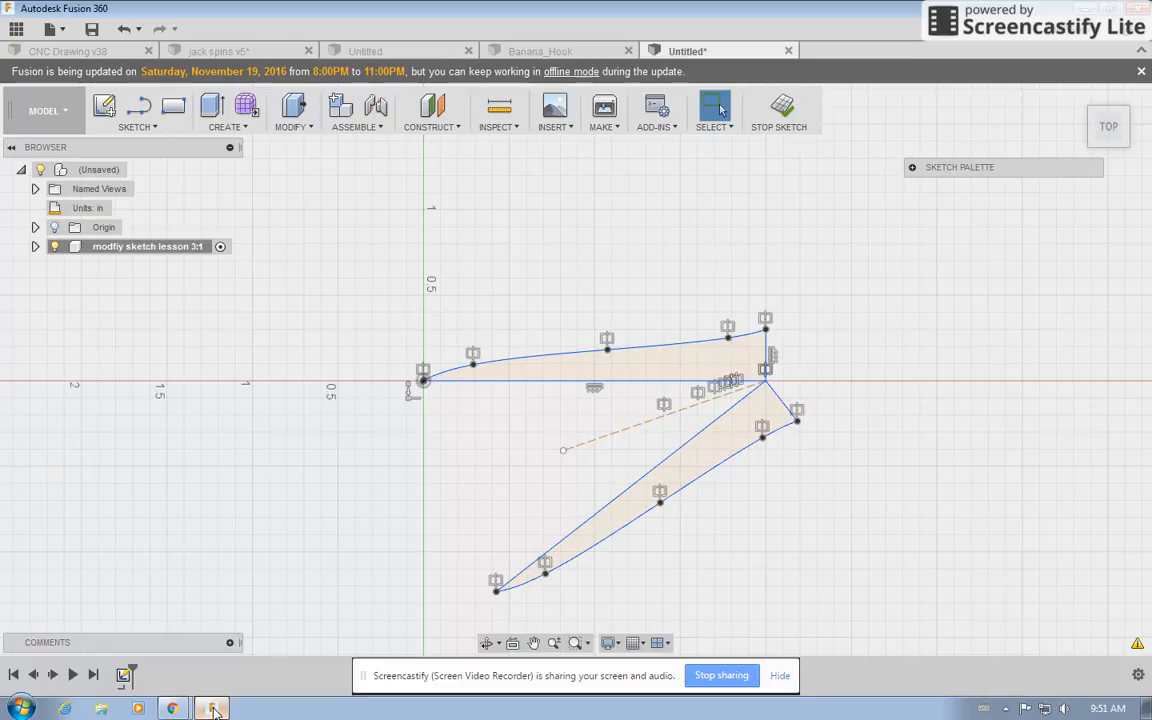
Drag the bottom blade's straight edge upward and its short edge outward to test the mirror, undoing the second drag.
{"action": "mouse_move", "coordinate": [595, 514]}
{"action": "left_mouse_down"}
{"action": "mouse_move", "coordinate": [543, 478]}
{"action": "mouse_move", "coordinate": [658, 463]}
{"action": "left_mouse_up"}
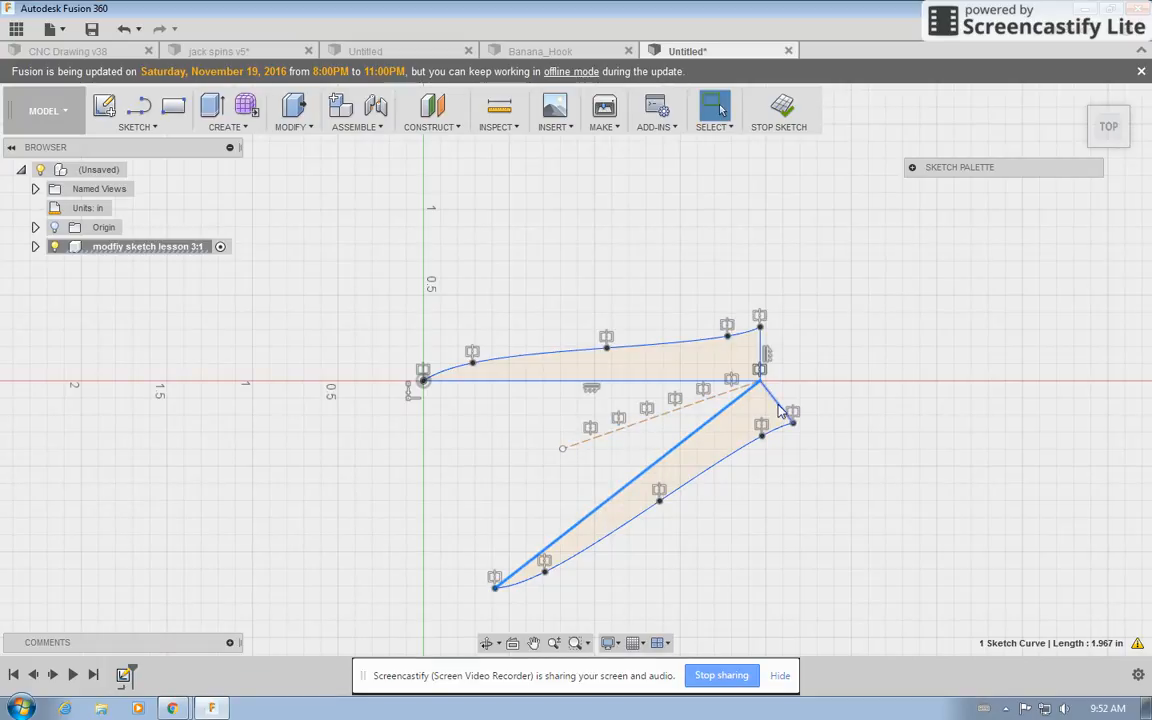
{"action": "mouse_move", "coordinate": [785, 408]}
{"action": "left_mouse_down"}
{"action": "mouse_move", "coordinate": [812, 393]}
{"action": "mouse_move", "coordinate": [750, 418]}
{"action": "mouse_move", "coordinate": [797, 410]}
{"action": "left_mouse_up"}
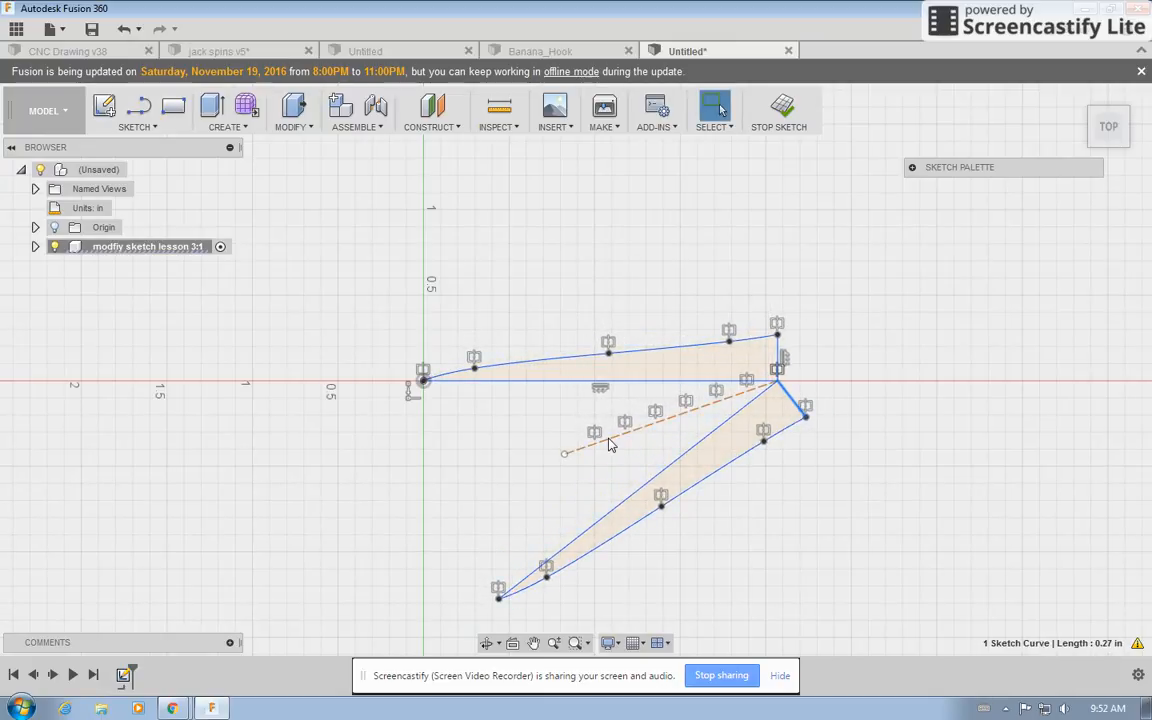
{"action": "left_click", "coordinate": [123, 31]}
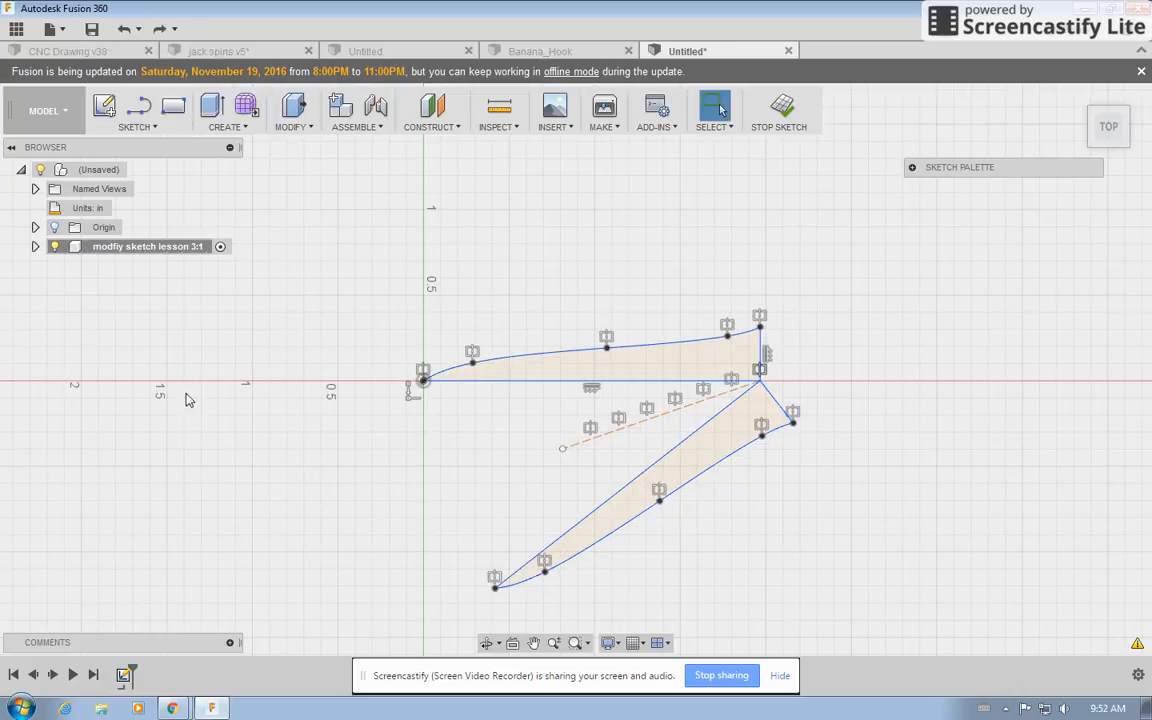
Reread the self-check slide, return to the sketch, and select the upper blade's edges to inspect them.
{"action": "left_click", "coordinate": [211, 709]}
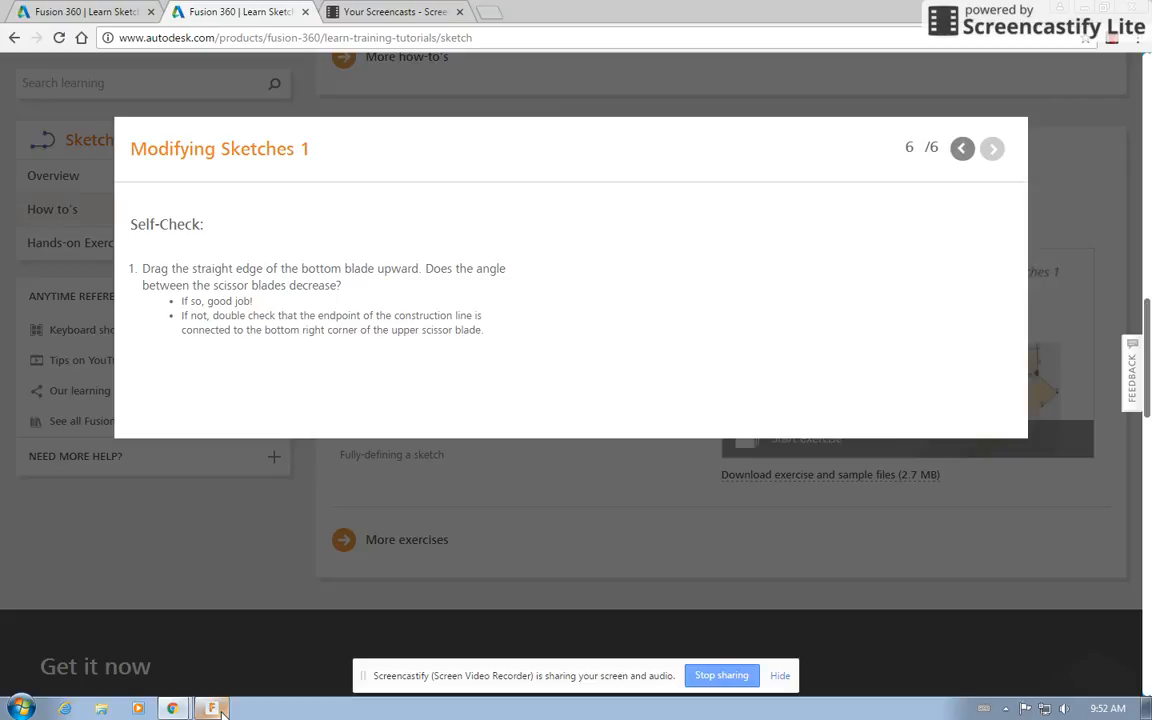
{"action": "left_click", "coordinate": [211, 708]}
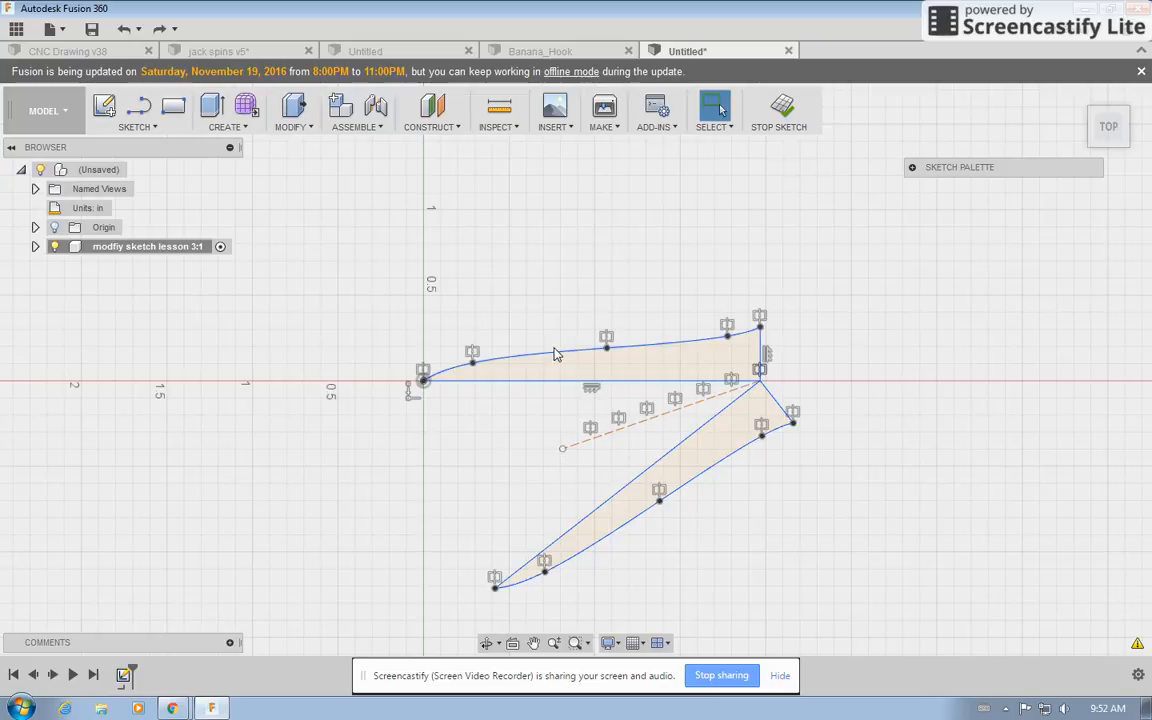
{"action": "left_click", "coordinate": [551, 382]}
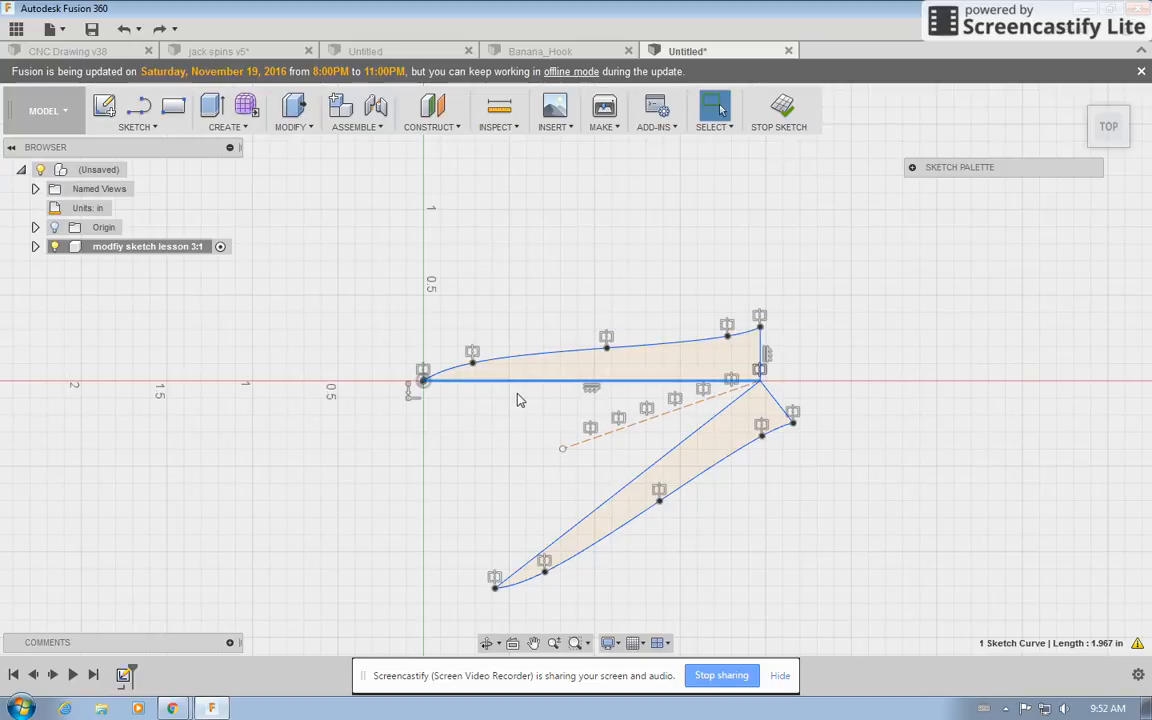
{"action": "left_click", "coordinate": [525, 408]}
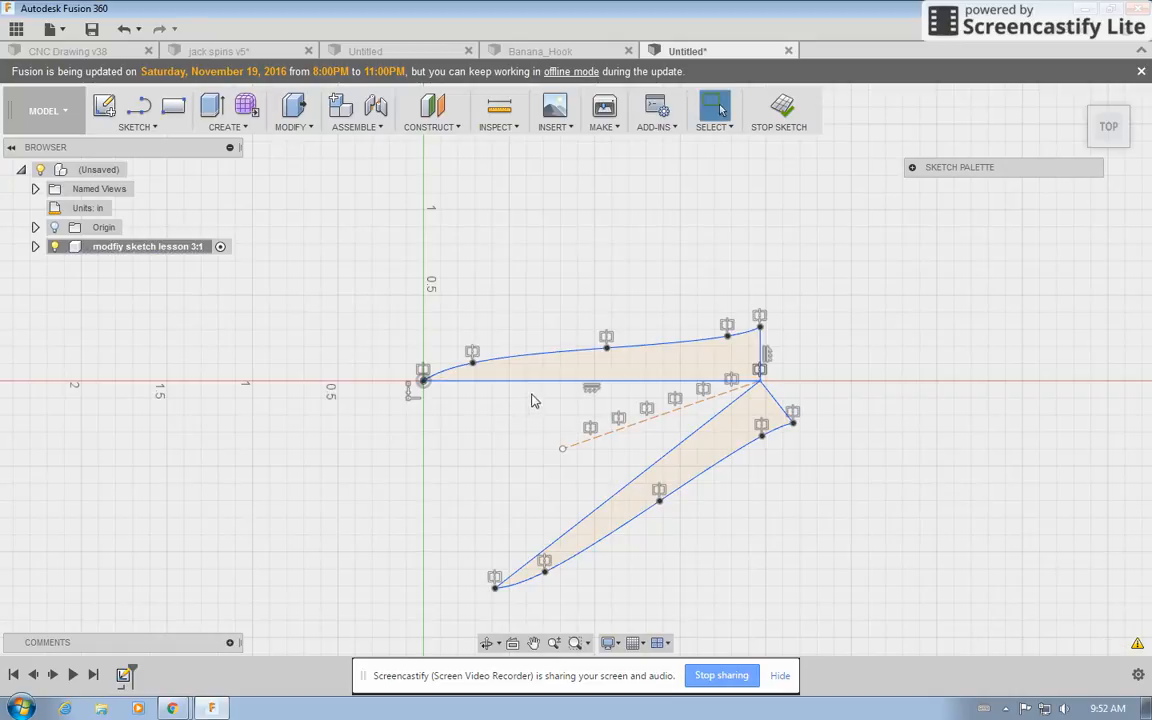
{"action": "left_click", "coordinate": [556, 389]}
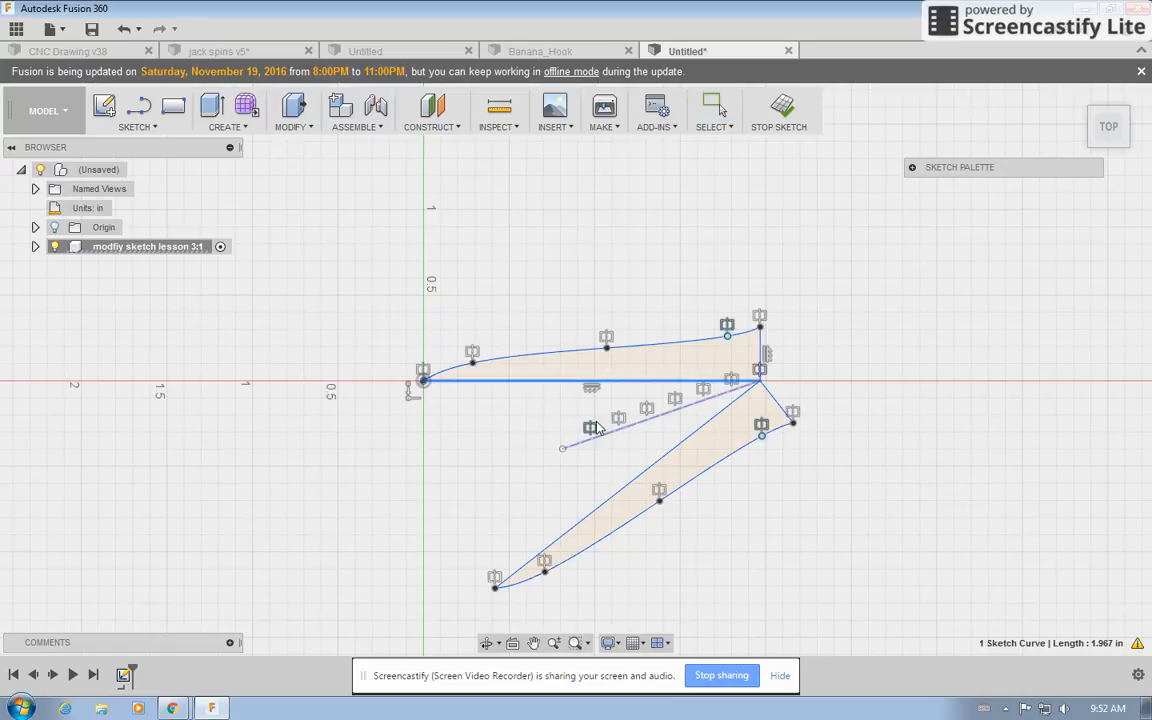
{"action": "left_click", "coordinate": [541, 405]}
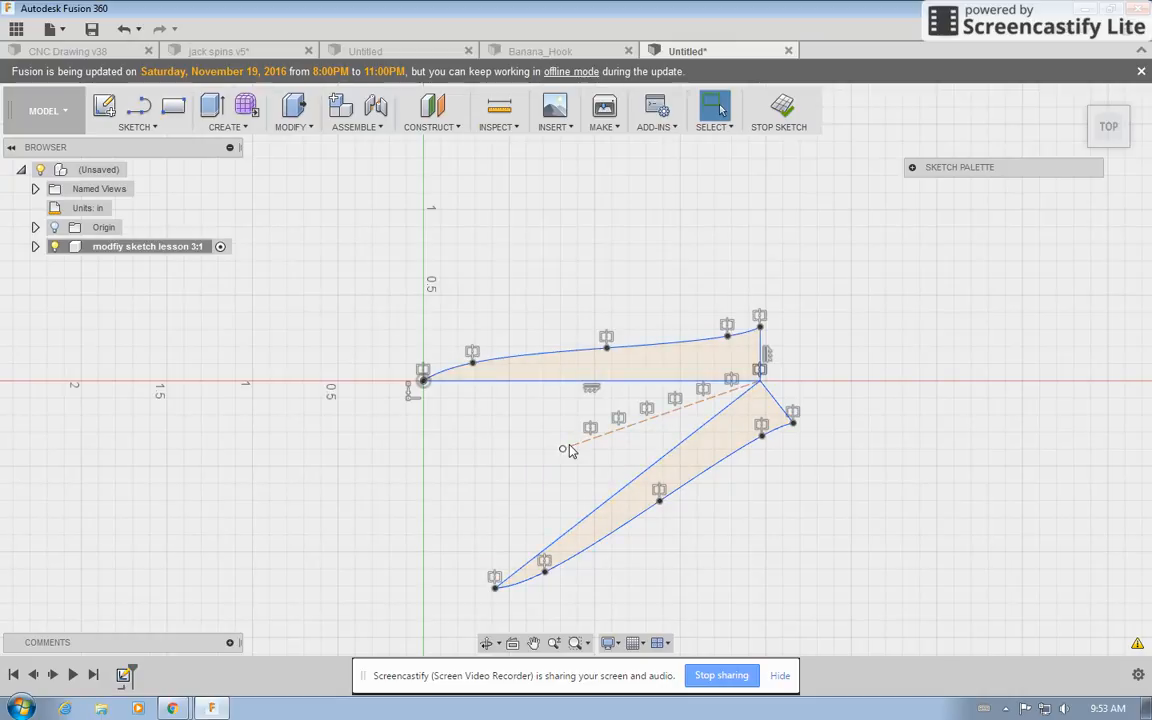
Try dragging the construction line's free endpoint and the bottom blade's short edge, undoing each drag.
{"action": "mouse_move", "coordinate": [563, 450]}
{"action": "left_mouse_down"}
{"action": "mouse_move", "coordinate": [568, 473]}
{"action": "mouse_move", "coordinate": [612, 410]}
{"action": "mouse_move", "coordinate": [690, 380]}
{"action": "mouse_move", "coordinate": [581, 424]}
{"action": "mouse_move", "coordinate": [548, 400]}
{"action": "mouse_move", "coordinate": [565, 388]}
{"action": "left_mouse_up"}
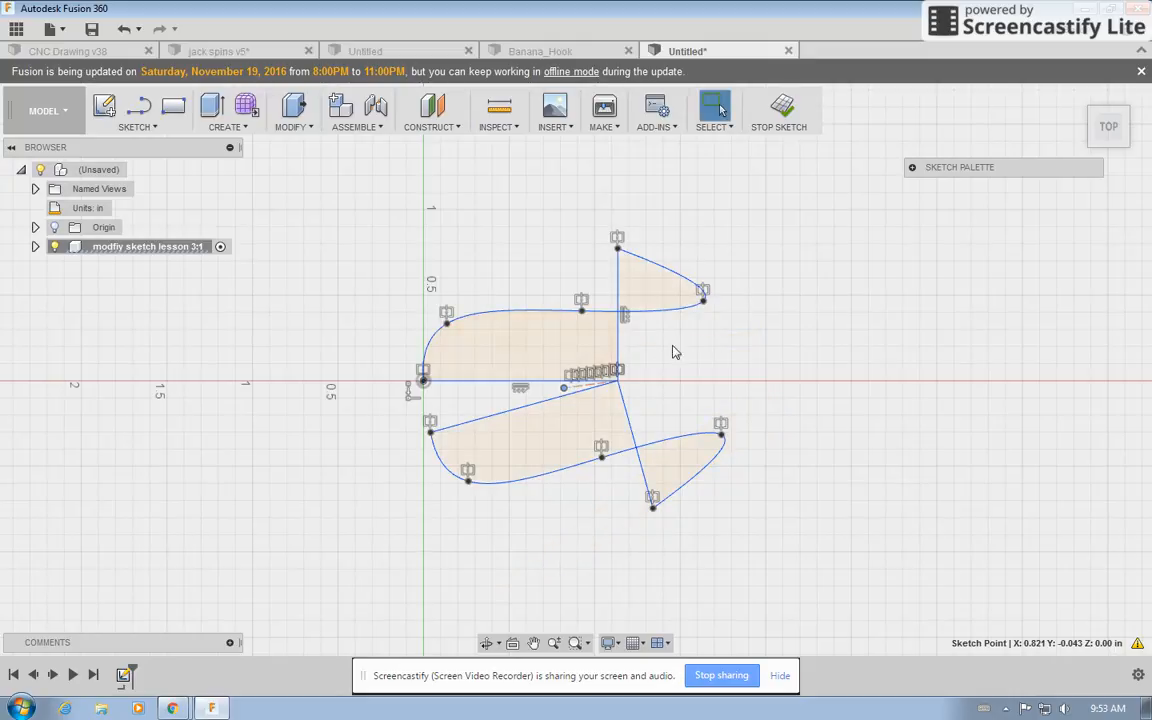
{"action": "left_click", "coordinate": [123, 29]}
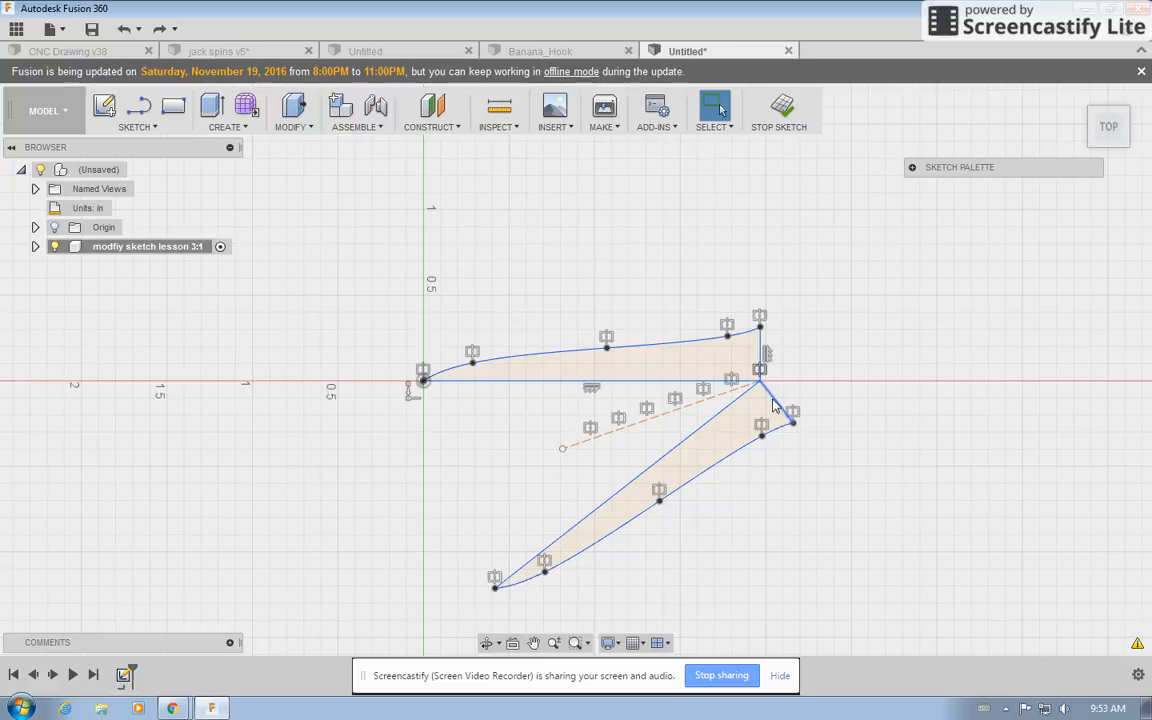
{"action": "mouse_move", "coordinate": [778, 403]}
{"action": "left_mouse_down"}
{"action": "mouse_move", "coordinate": [850, 408]}
{"action": "mouse_move", "coordinate": [840, 396]}
{"action": "mouse_move", "coordinate": [830, 420]}
{"action": "mouse_move", "coordinate": [785, 443]}
{"action": "mouse_move", "coordinate": [801, 441]}
{"action": "left_mouse_up"}
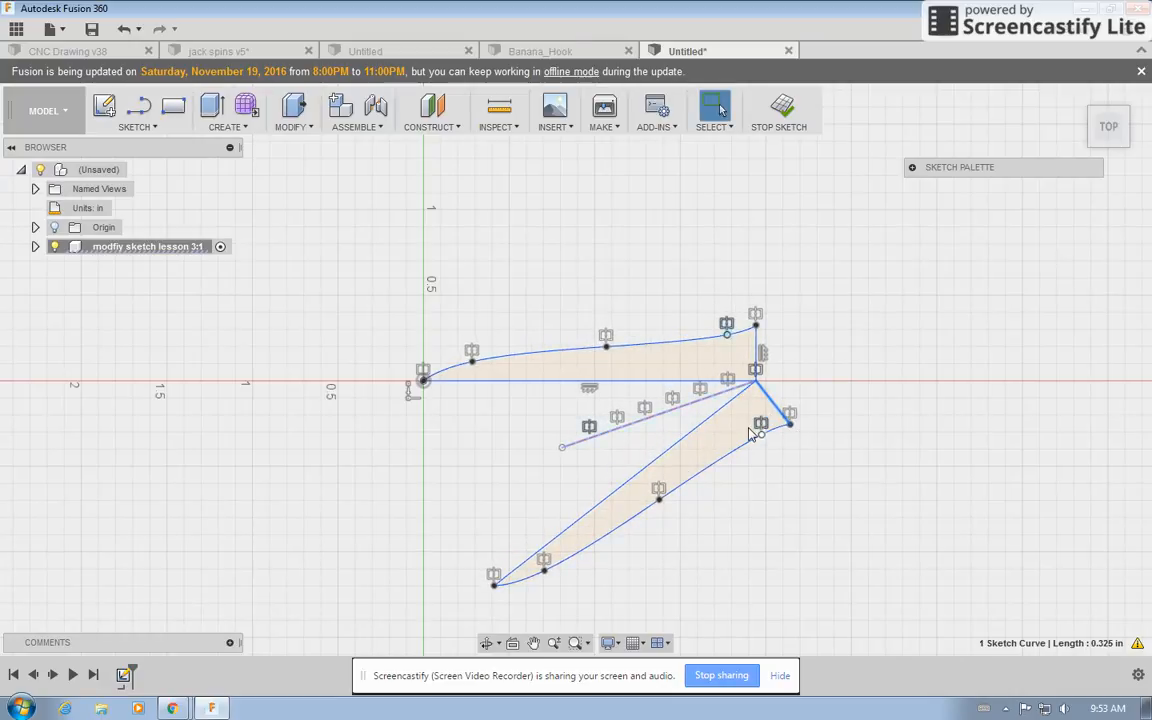
{"action": "left_click", "coordinate": [124, 28]}
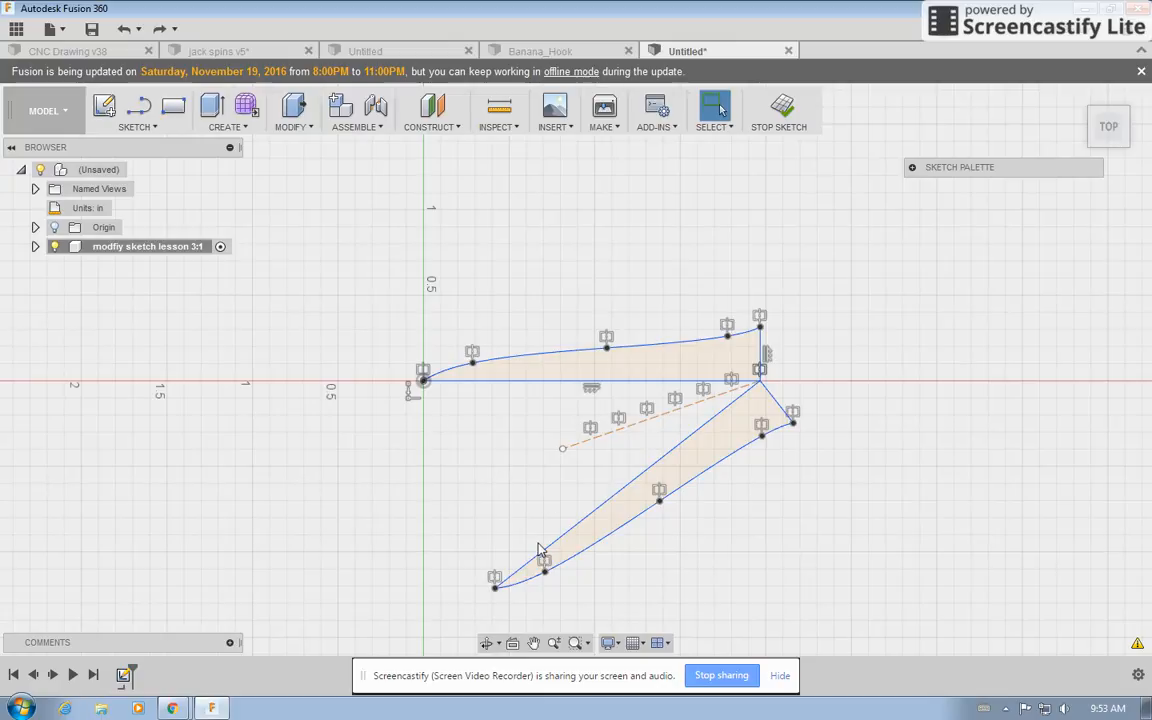